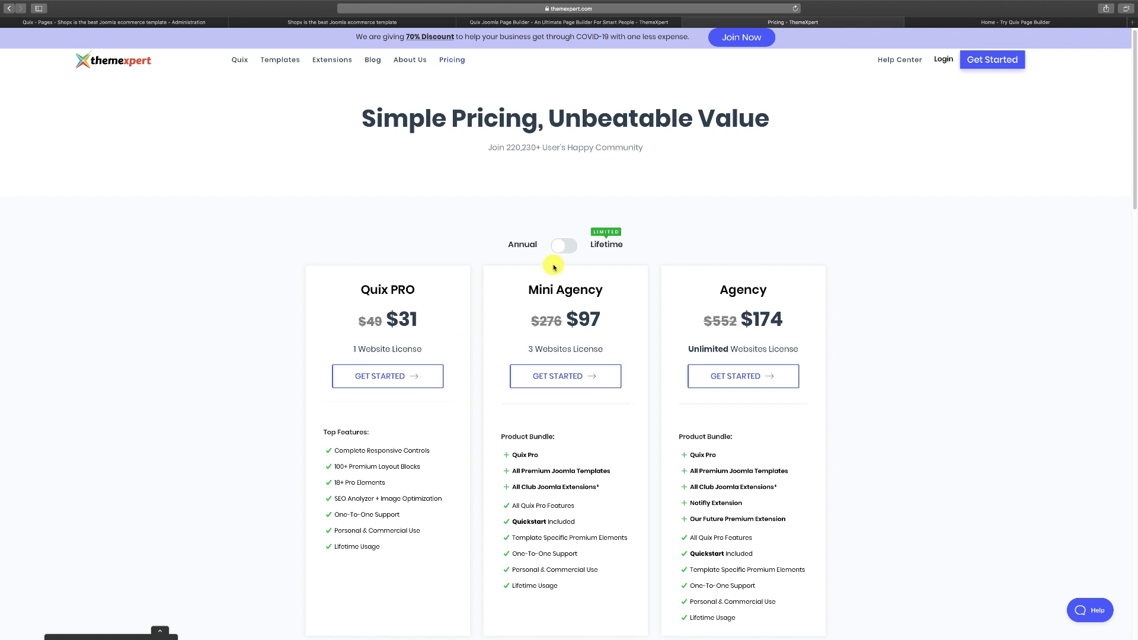
- Compare the lifetime prices of the Quix plans with the annual ones
click(568, 249)
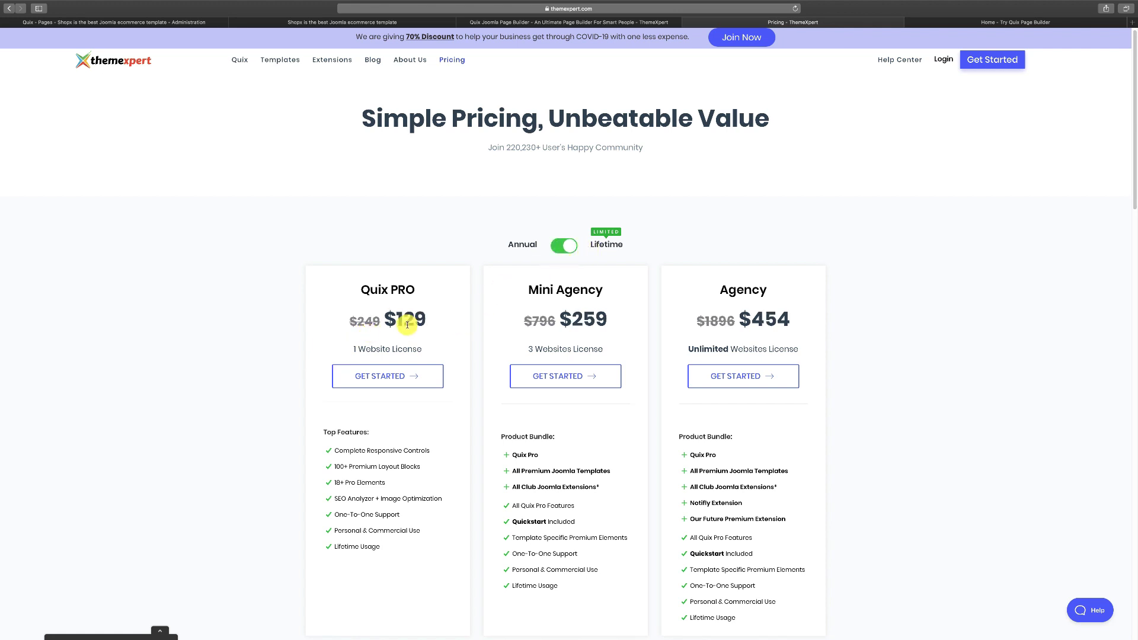
click(559, 249)
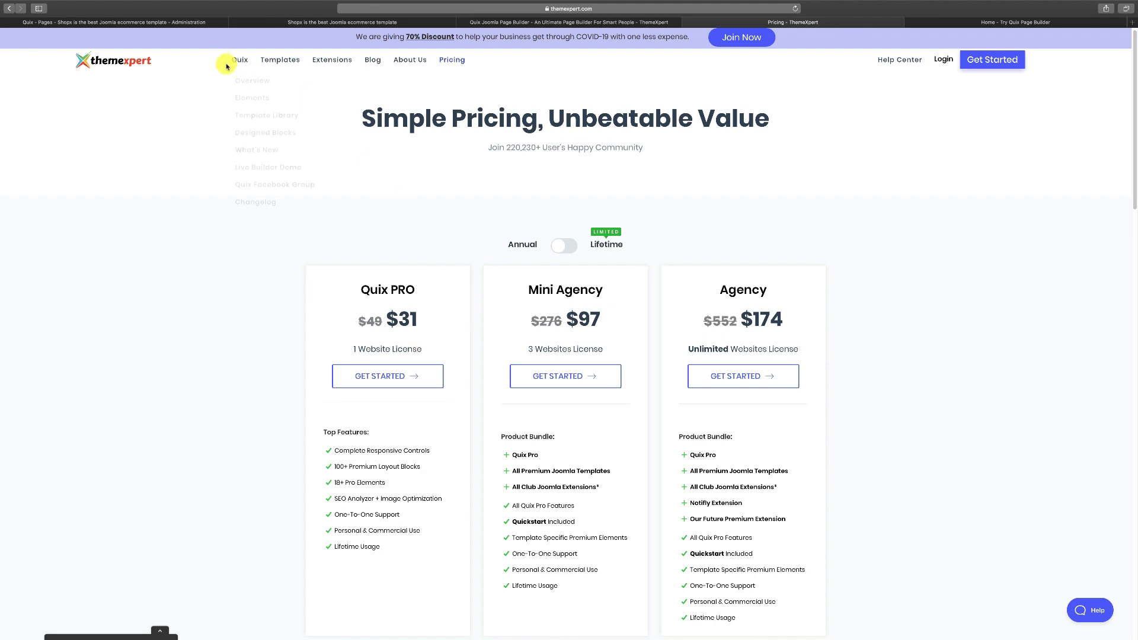
- Look through the Shopx storefront home page, from the product gallery down to the footer
click(135, 22)
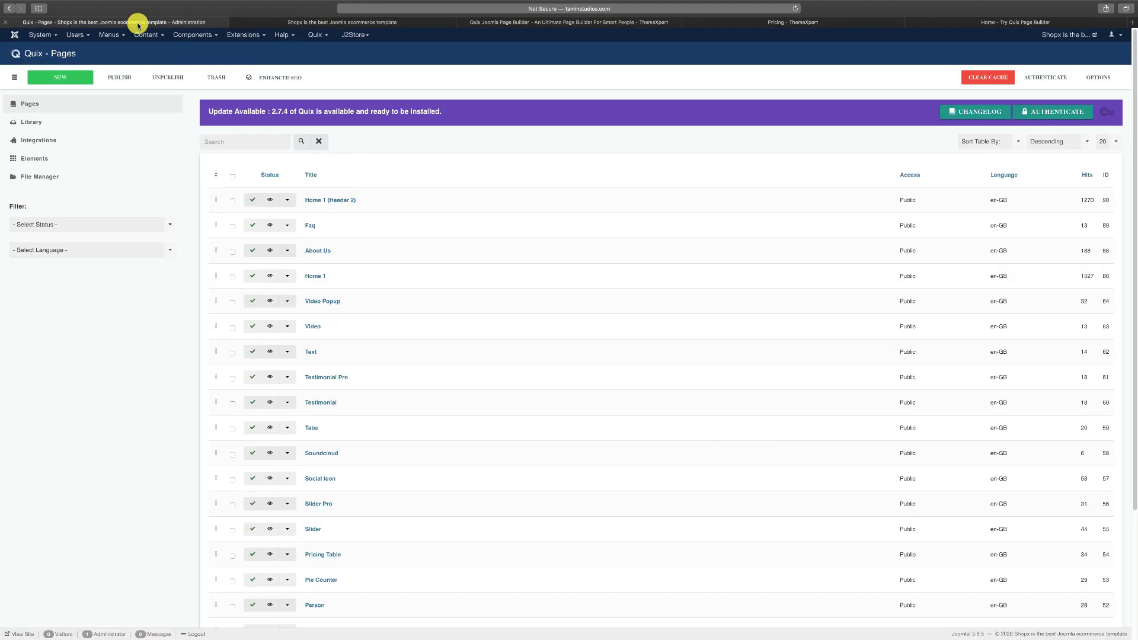
click(319, 22)
scroll(592, 422, down, 10)
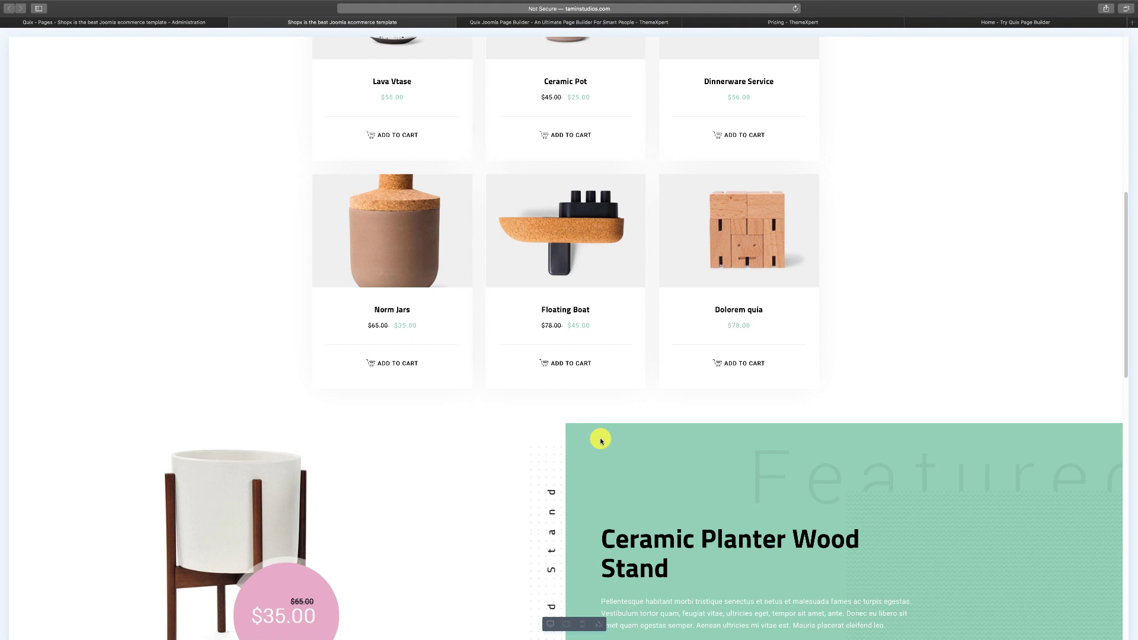
scroll(601, 440, down, 5)
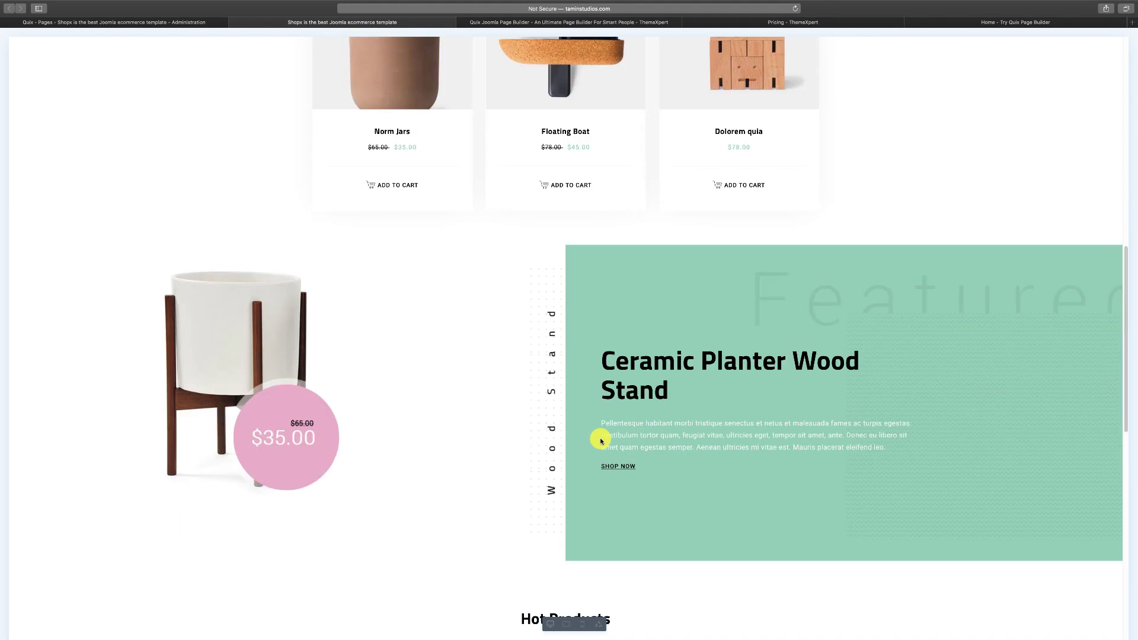
scroll(566, 393, down, 9)
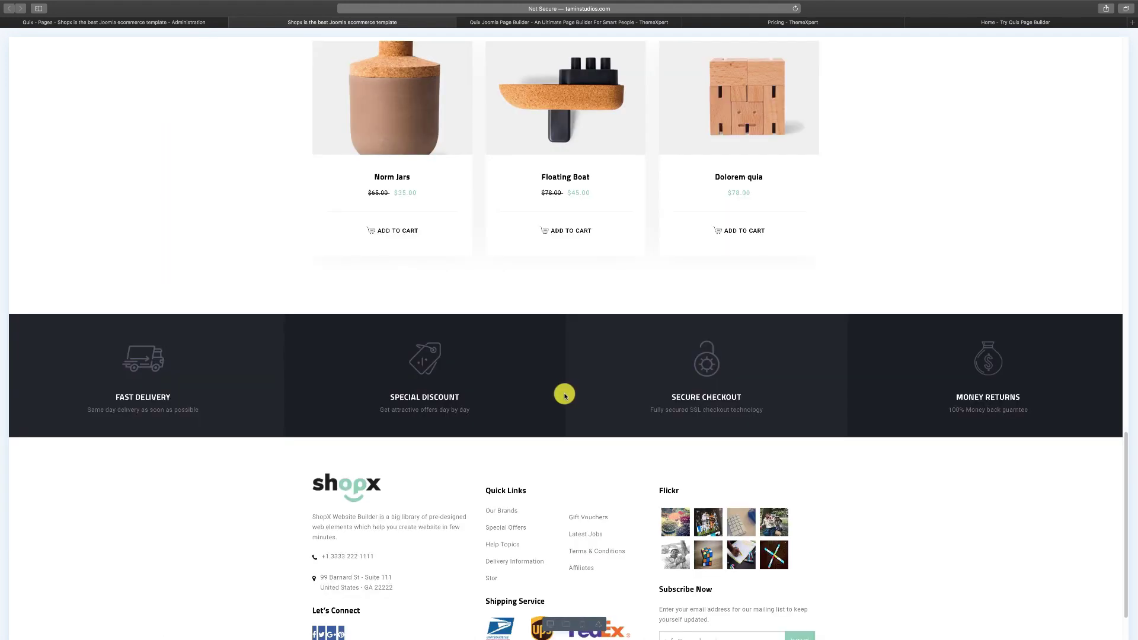
scroll(565, 396, down, 2)
scroll(564, 402, up, 1)
scroll(565, 402, up, 5)
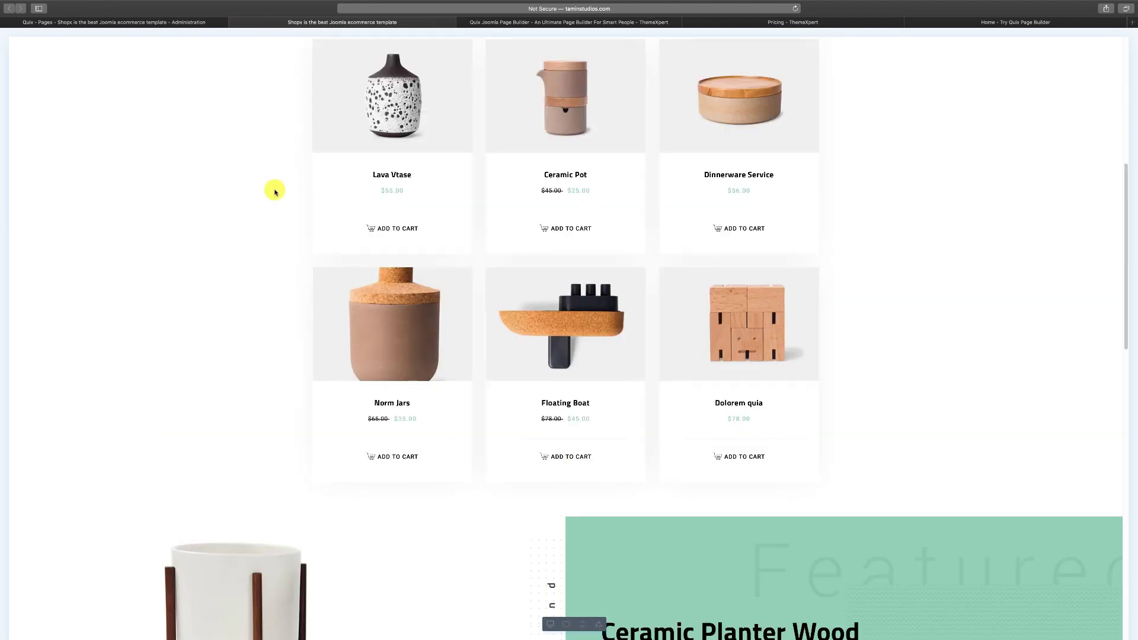
- Return to the Joomla administration and view the sections offered by the Quix component
click(124, 24)
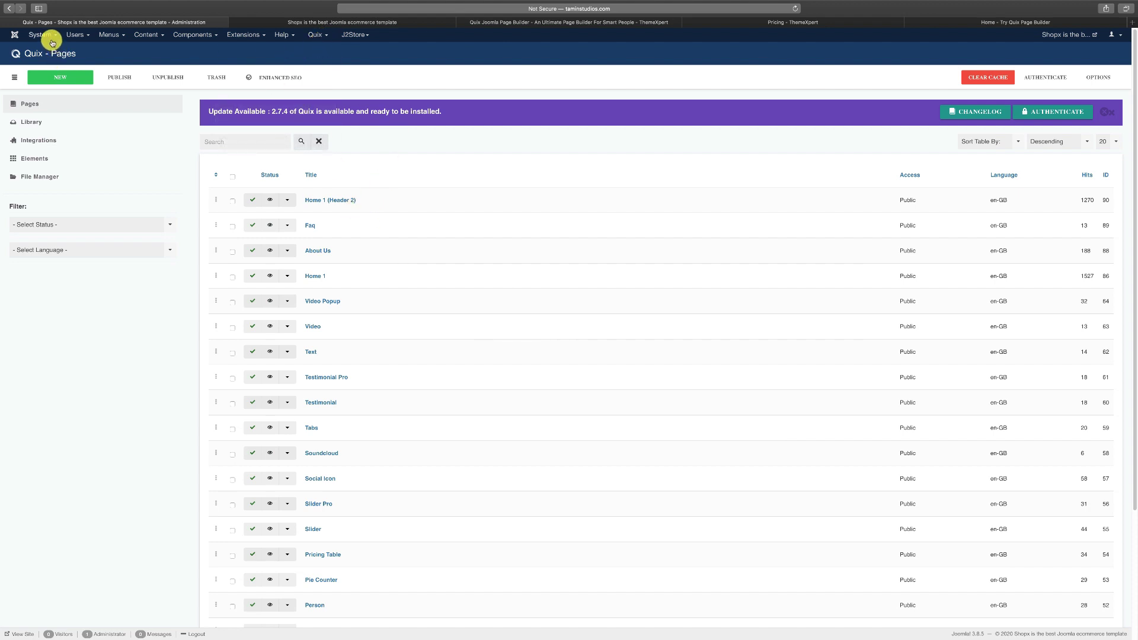
click(314, 36)
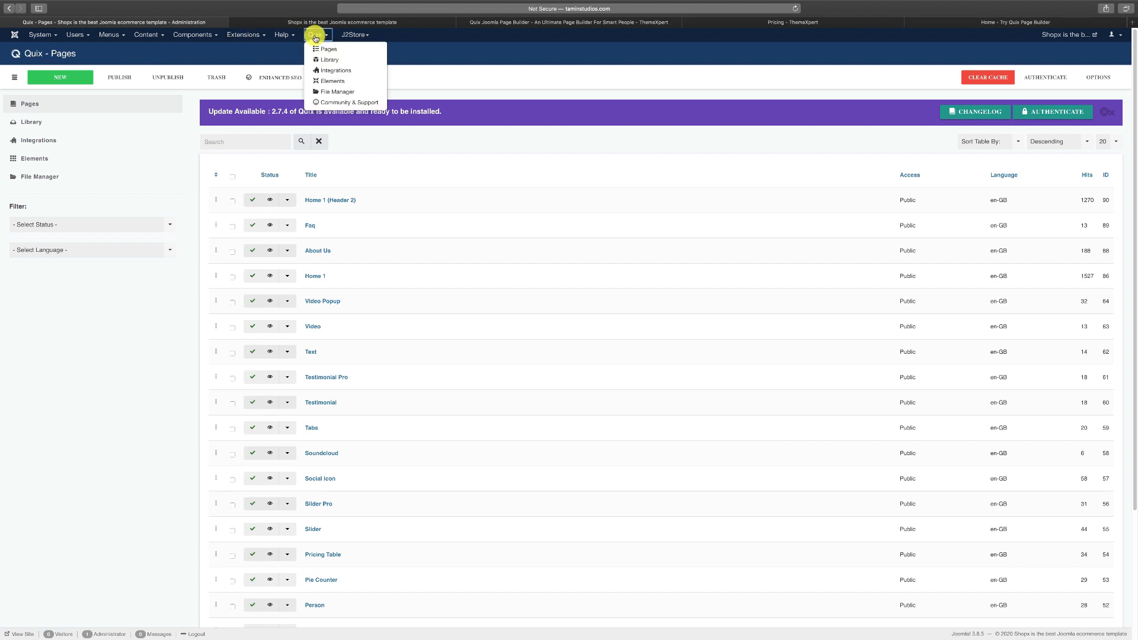
click(316, 38)
click(317, 36)
click(322, 36)
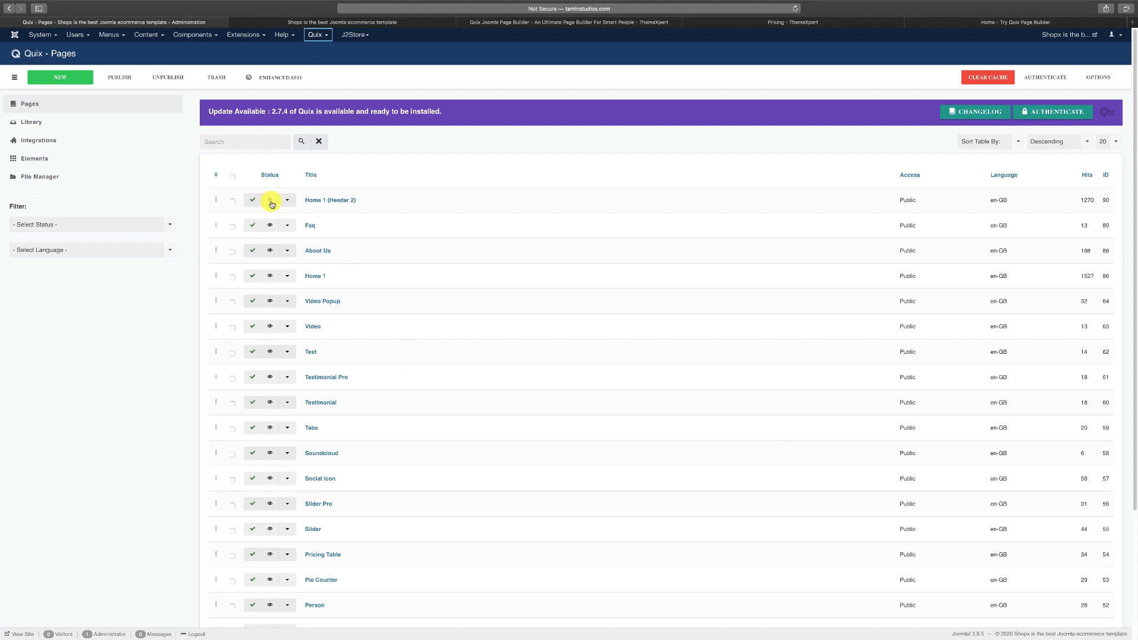
- View the storefront's home slider and open the Home 1 (Header 2) Quix page for editing
click(366, 22)
scroll(581, 378, up, 7)
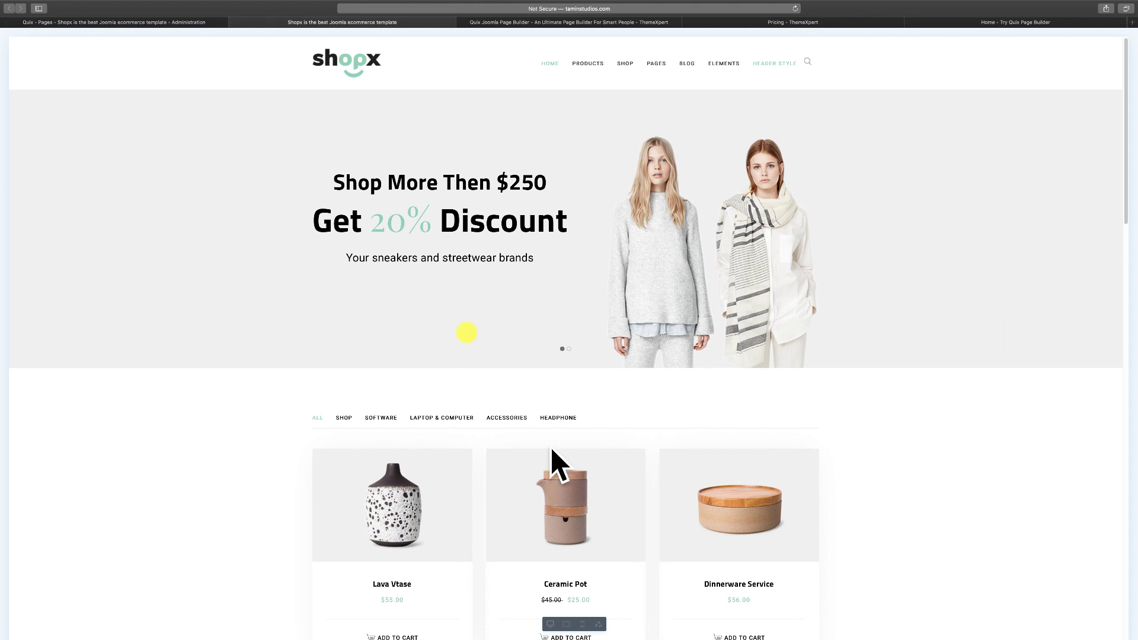
click(153, 22)
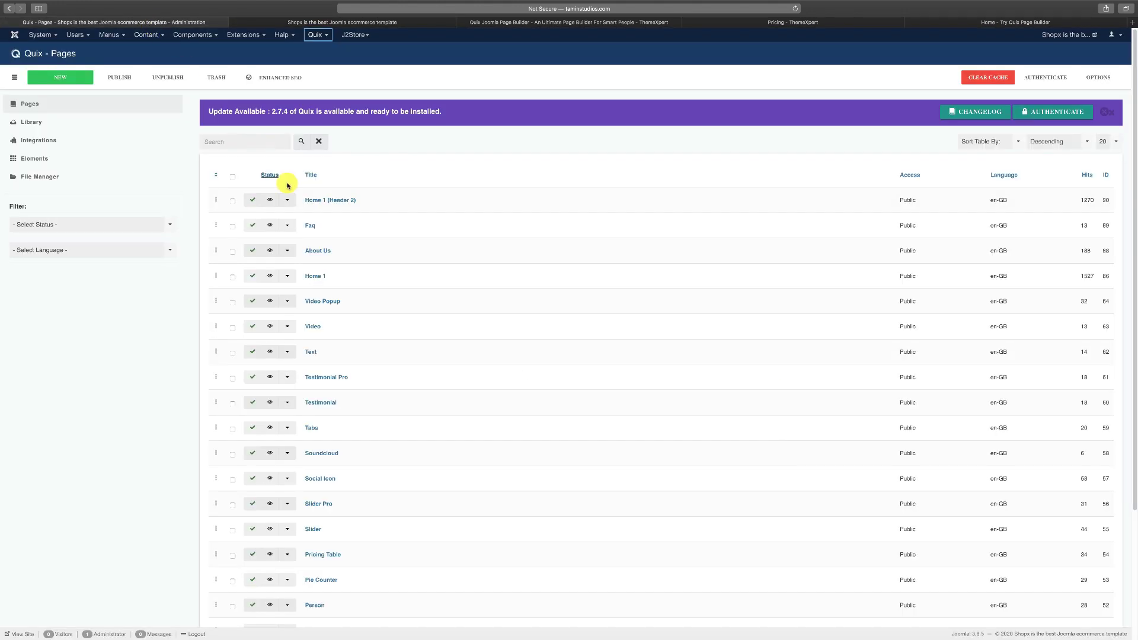
click(323, 204)
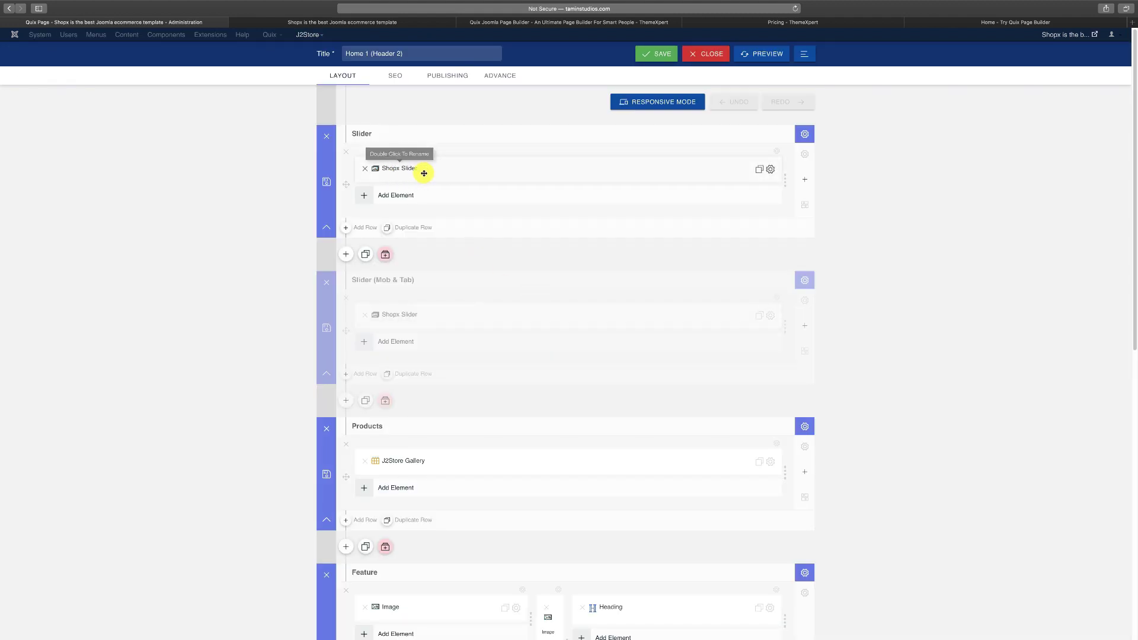
- Compare the storefront's home slider with the Slider section in the page layout
click(383, 23)
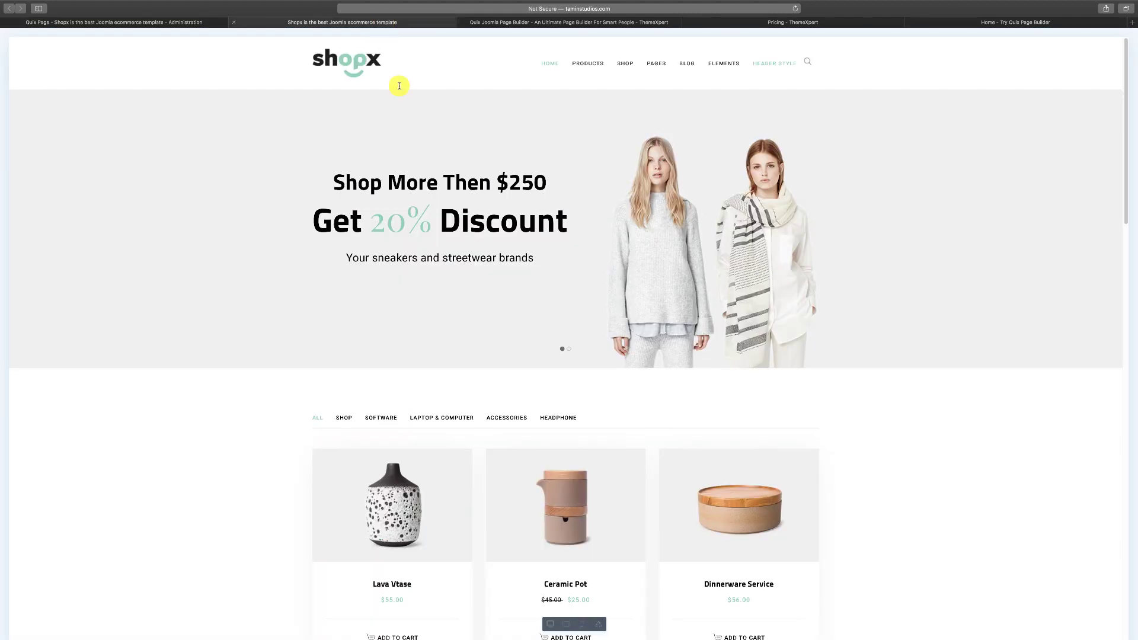
click(122, 24)
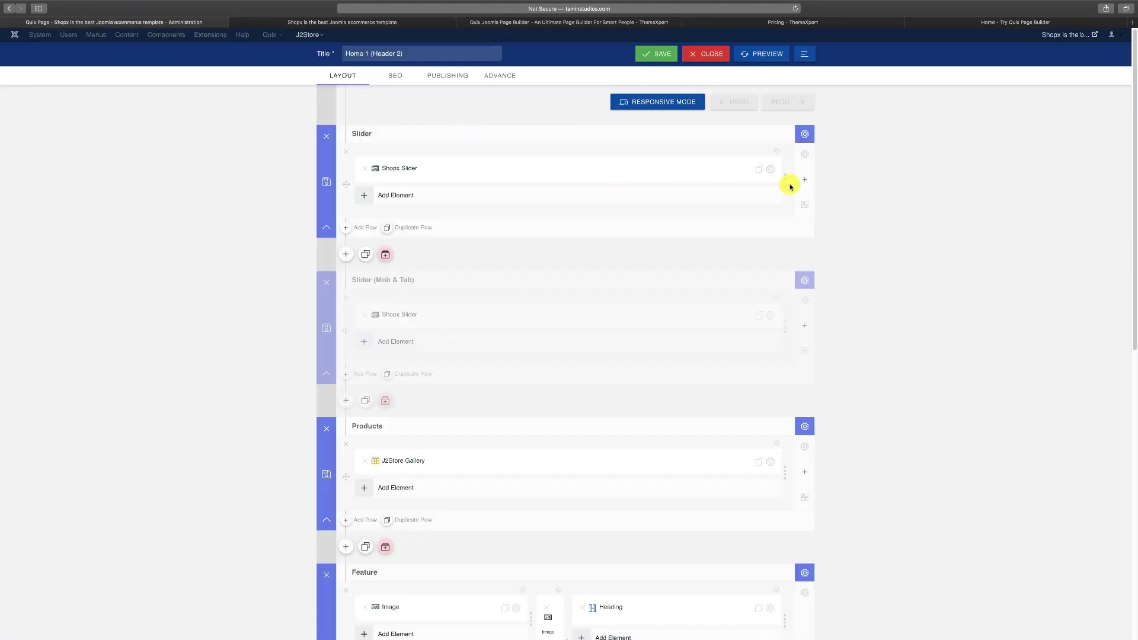
mouse_move(325, 170)
mouse_down()
mouse_move(342, 301)
mouse_move(314, 166)
mouse_move(338, 355)
mouse_move(337, 374)
mouse_move(315, 172)
mouse_move(330, 528)
mouse_move(315, 168)
mouse_move(339, 173)
mouse_up()
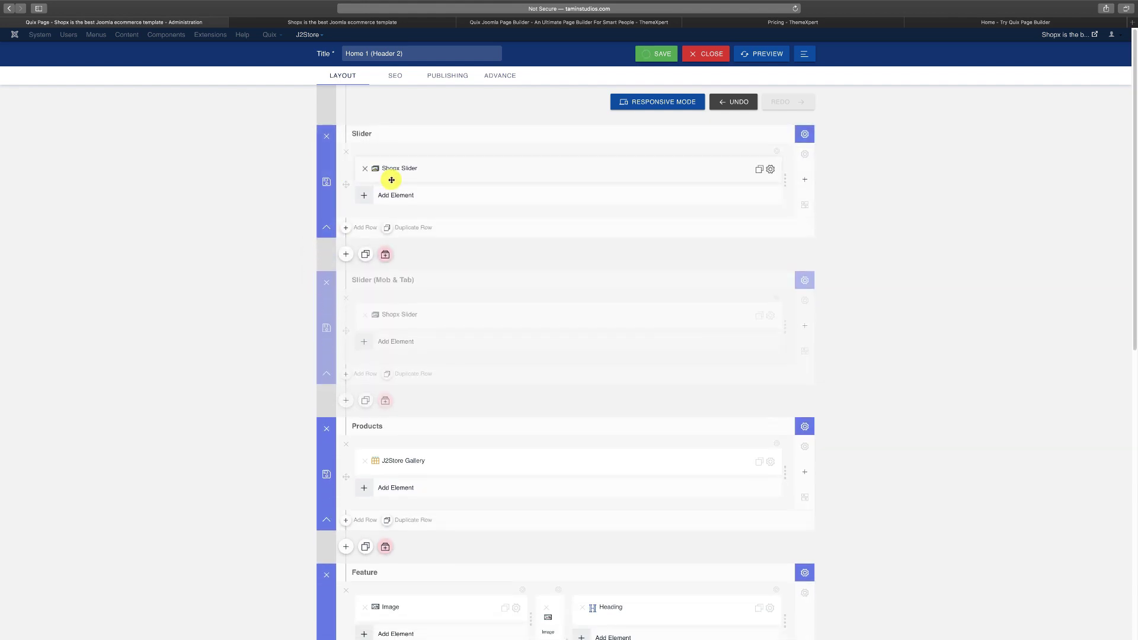
- Set the Slider section's background color to orange, rgba(237, 84, 7, 1), and save the section and the page
click(804, 136)
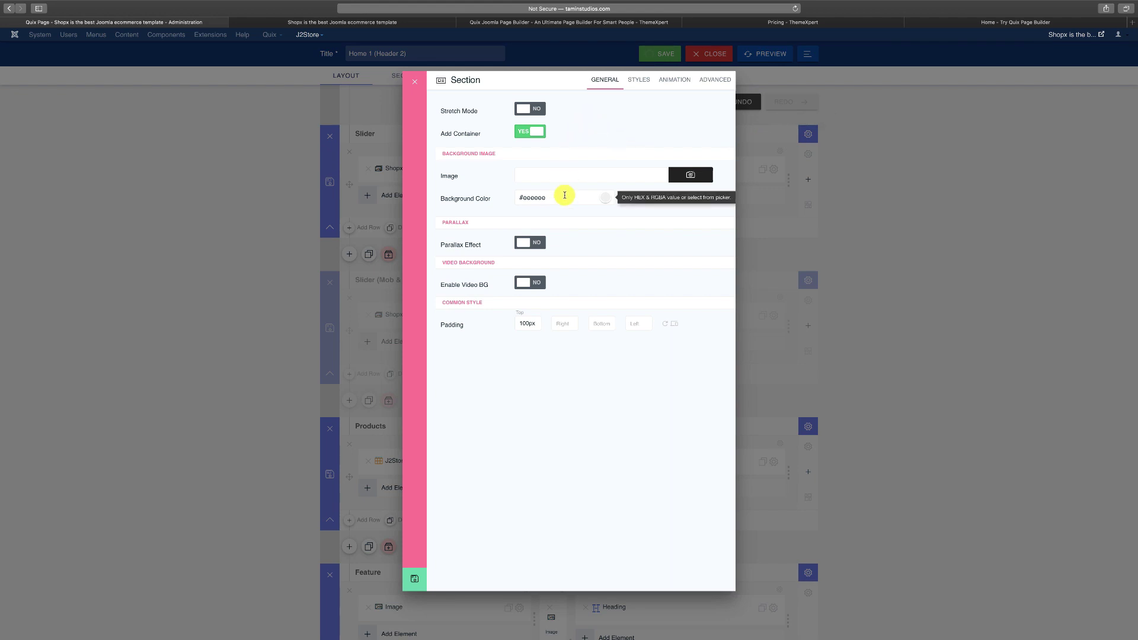
click(330, 21)
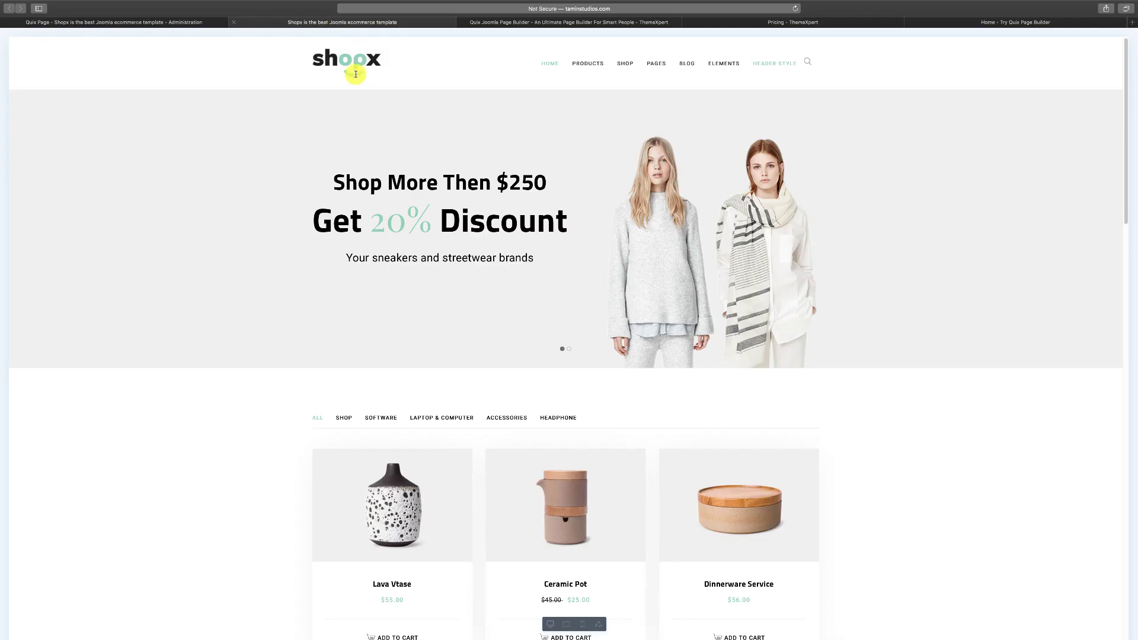
click(165, 22)
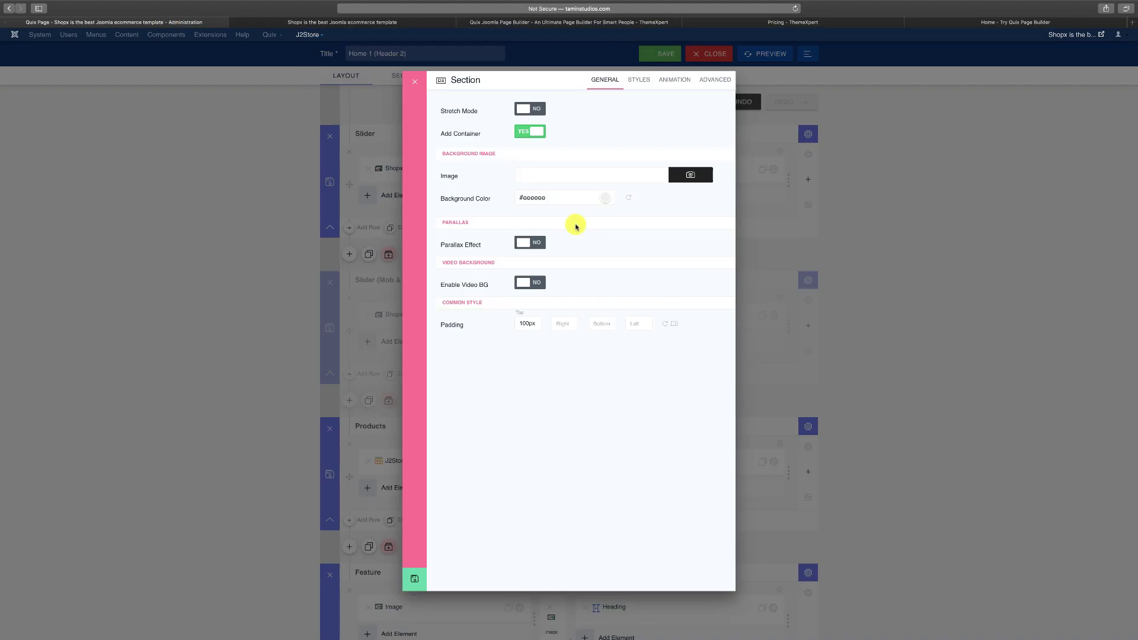
click(593, 197)
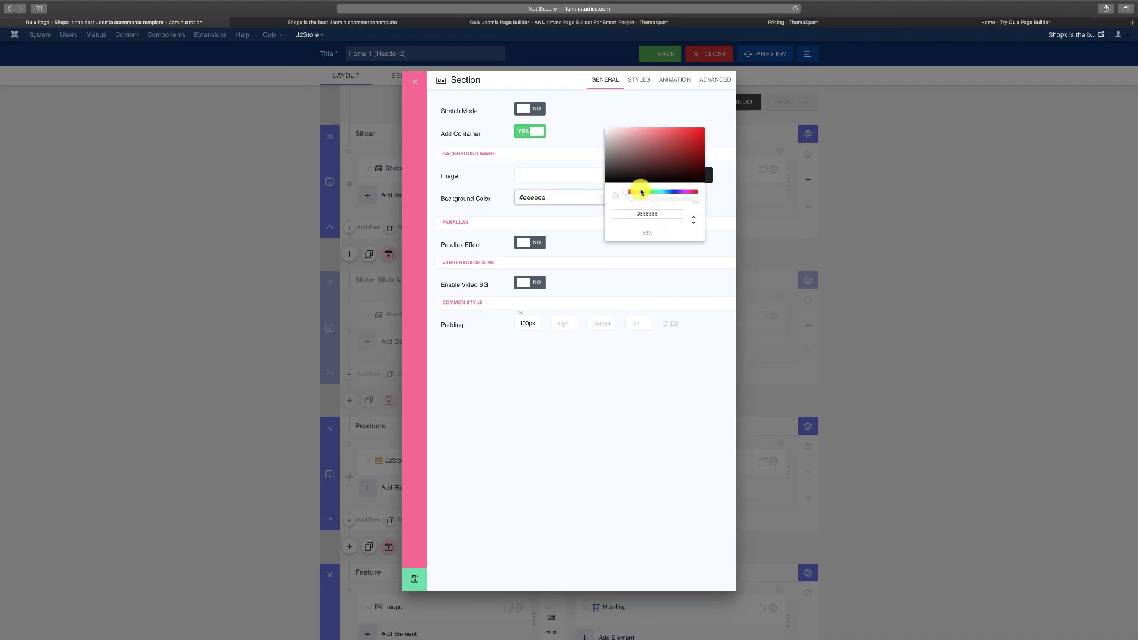
drag(641, 192, 630, 190)
click(686, 201)
click(701, 132)
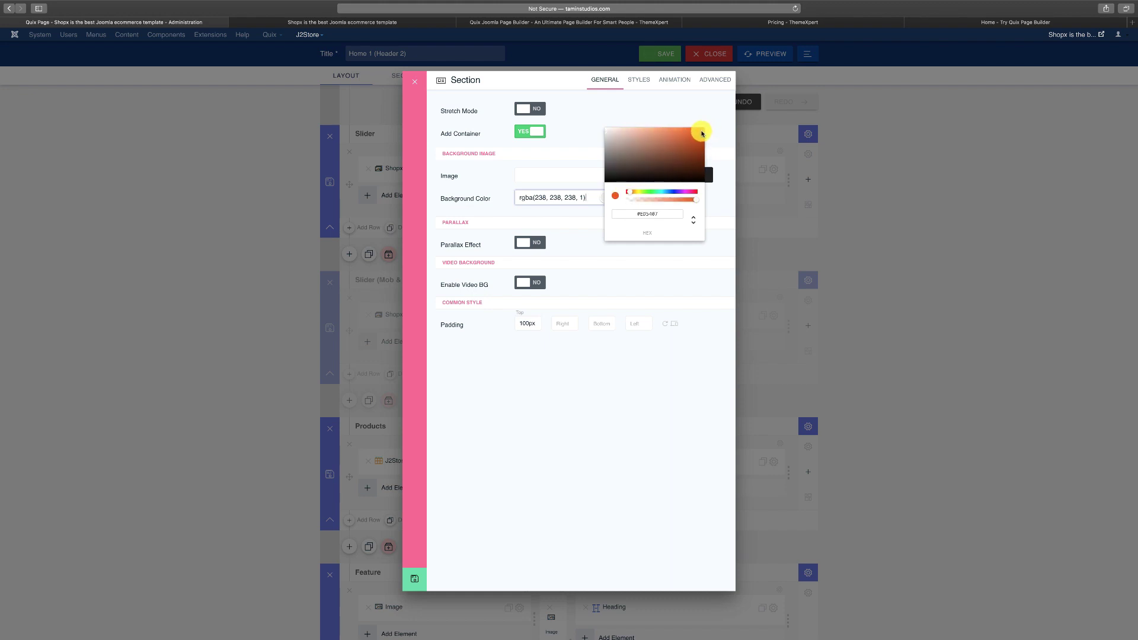
click(570, 130)
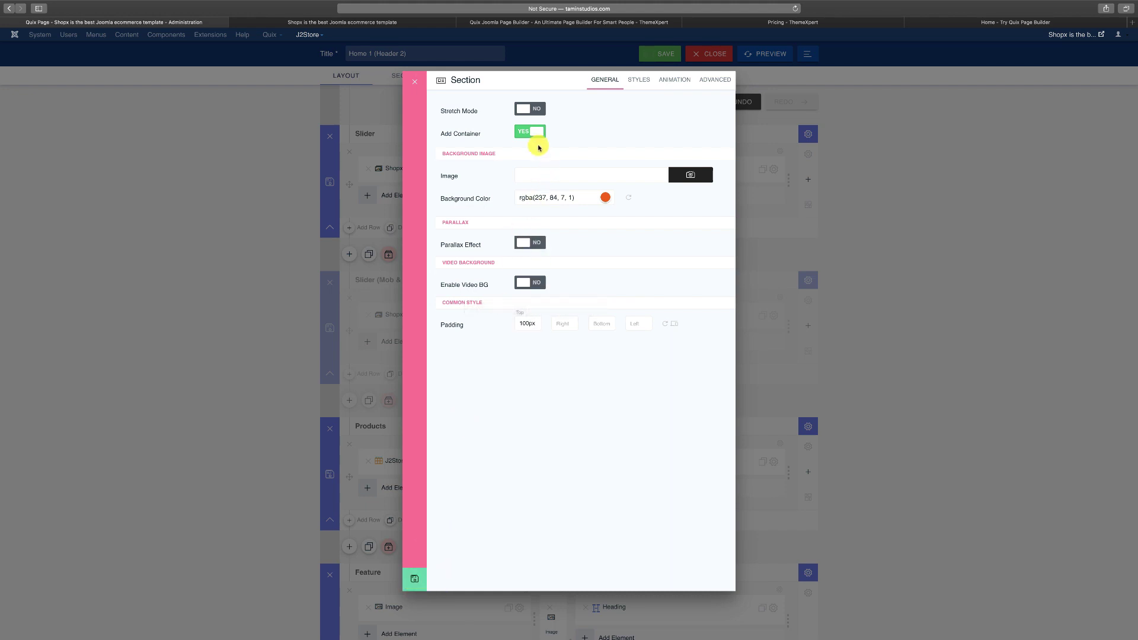
click(415, 583)
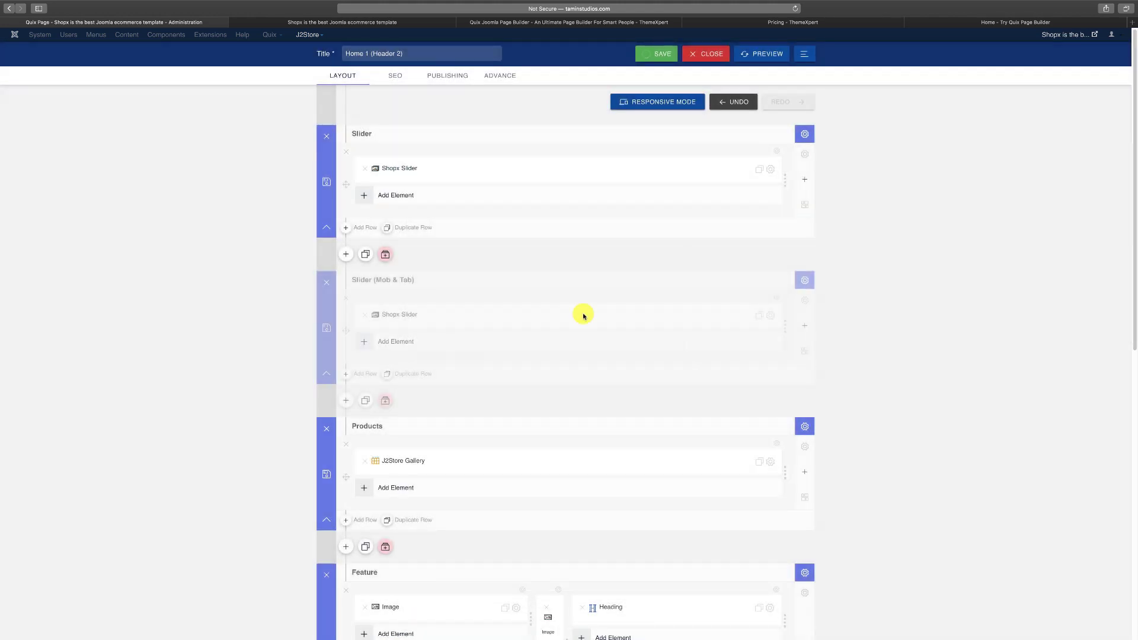
click(652, 57)
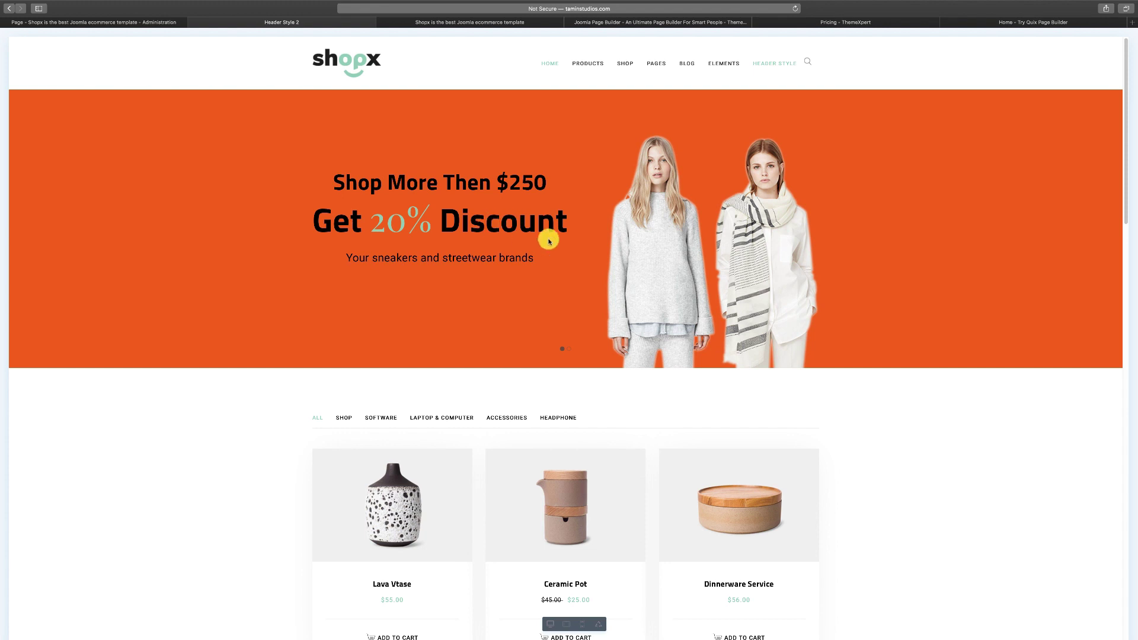
- Compare the slider background on the Header Style 2 page with the earlier storefront version and view the products below
click(439, 22)
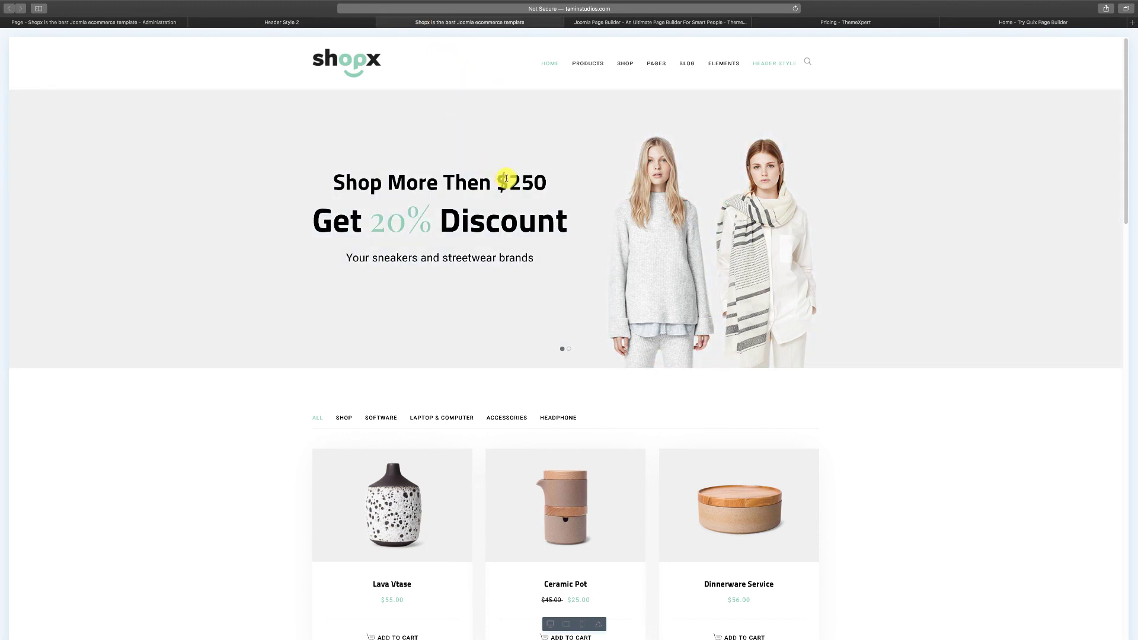
click(259, 22)
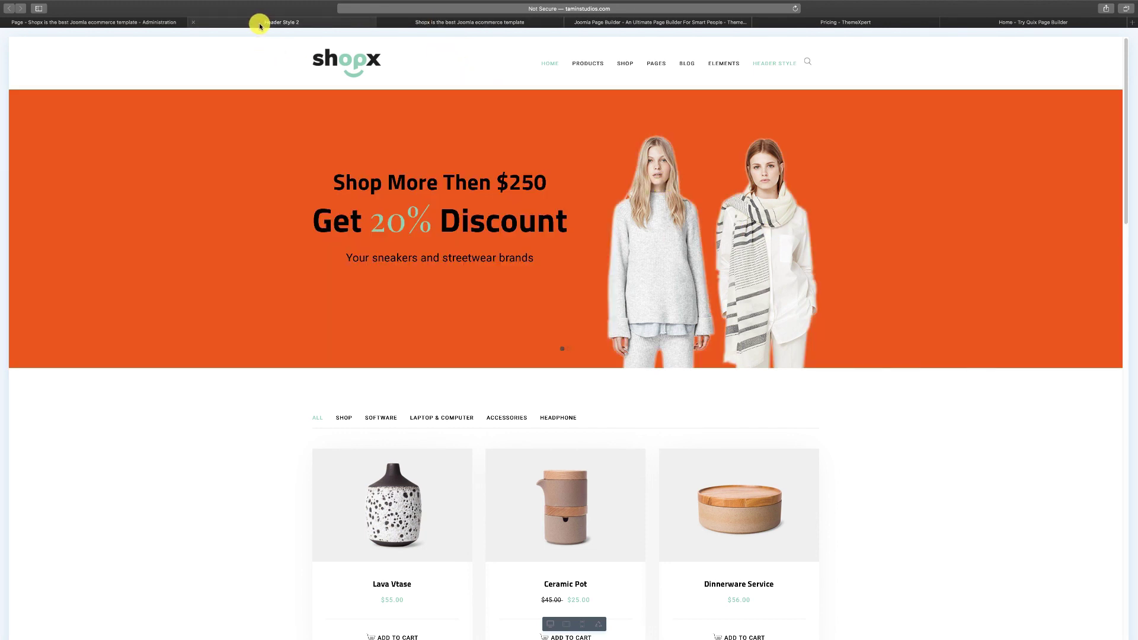
scroll(591, 290, down, 1)
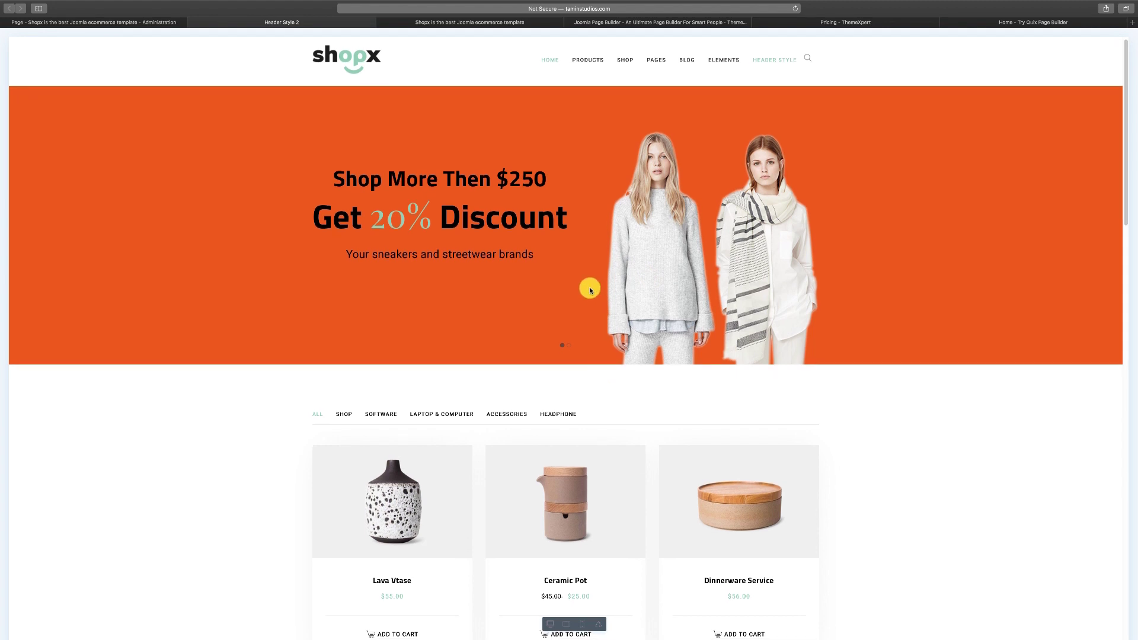
scroll(638, 255, down, 1)
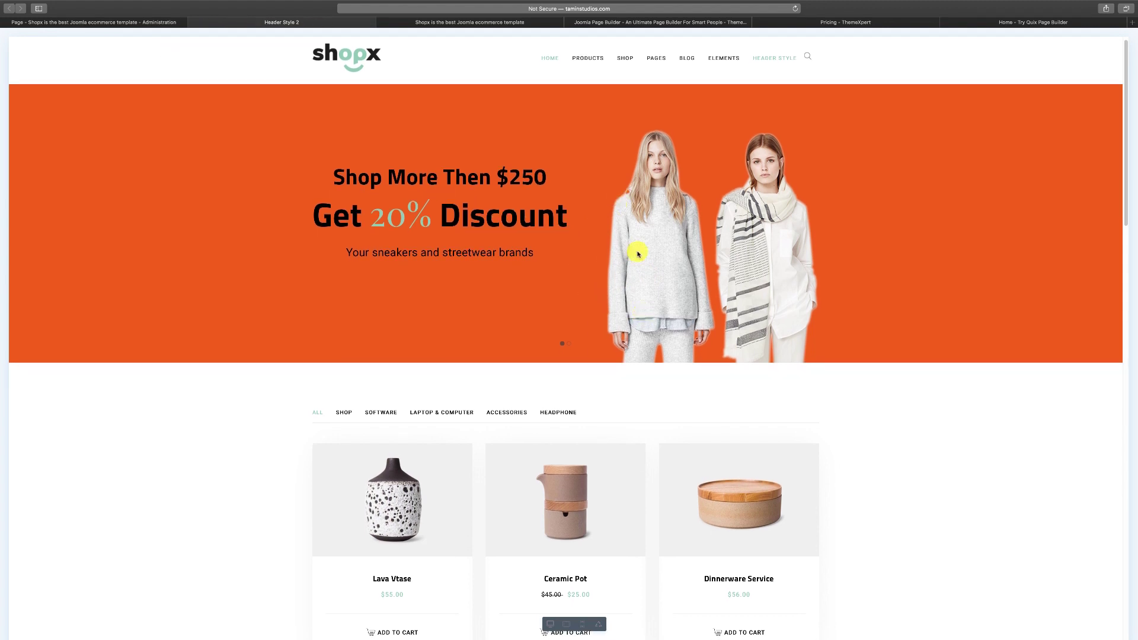
scroll(682, 379, down, 5)
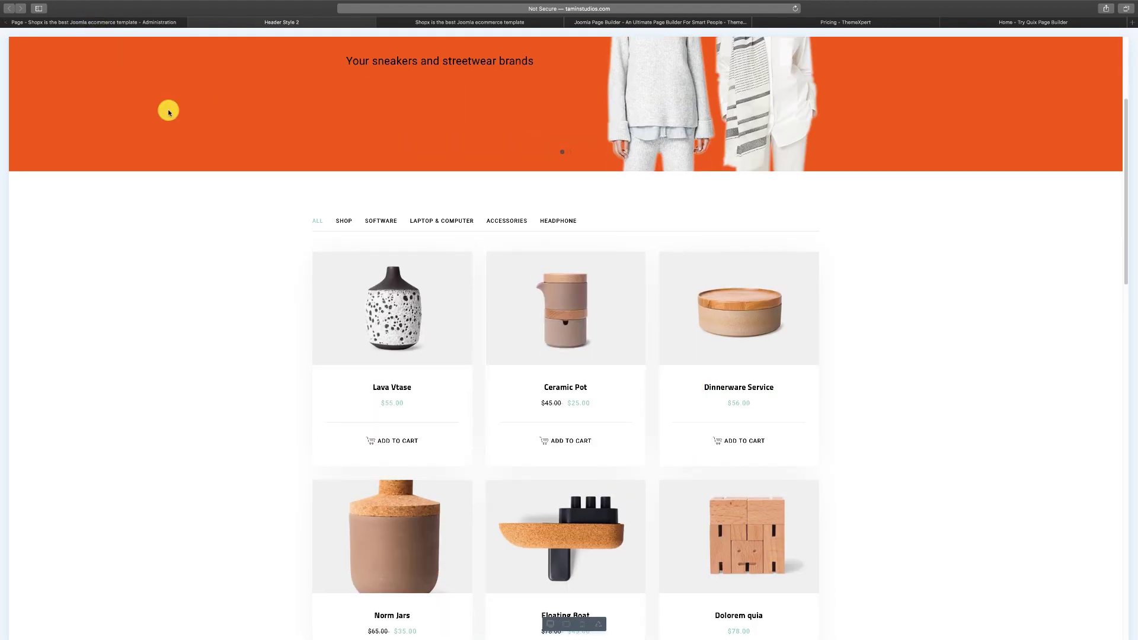
scroll(168, 111, down, 2)
- Compare the Products section in the page layout with the product gallery on the Header Style 2 page
click(115, 23)
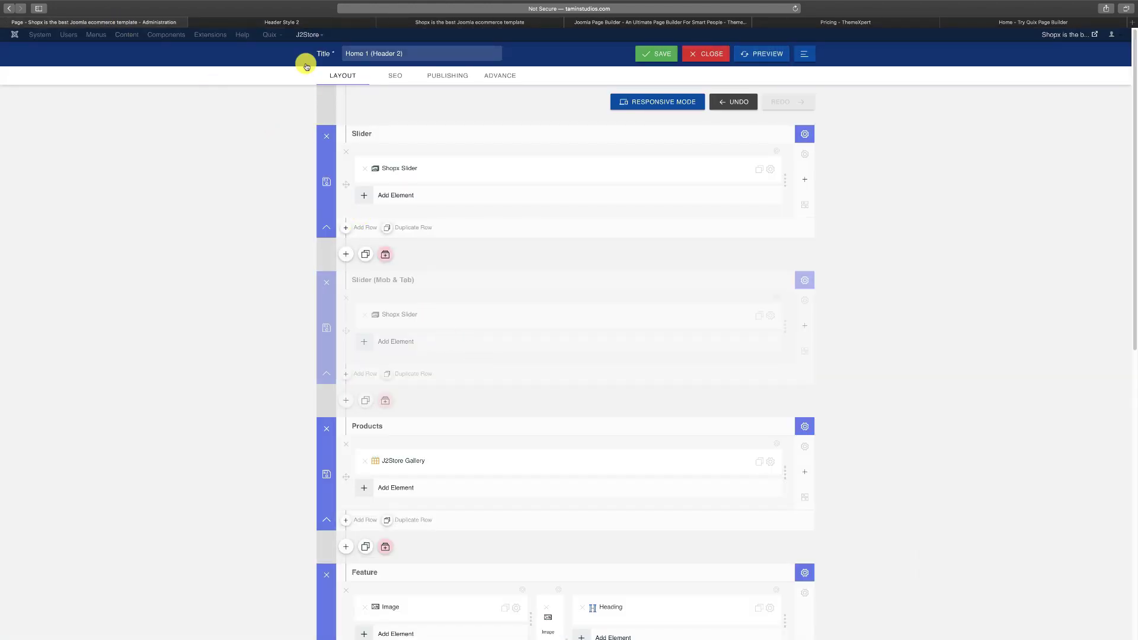
click(297, 21)
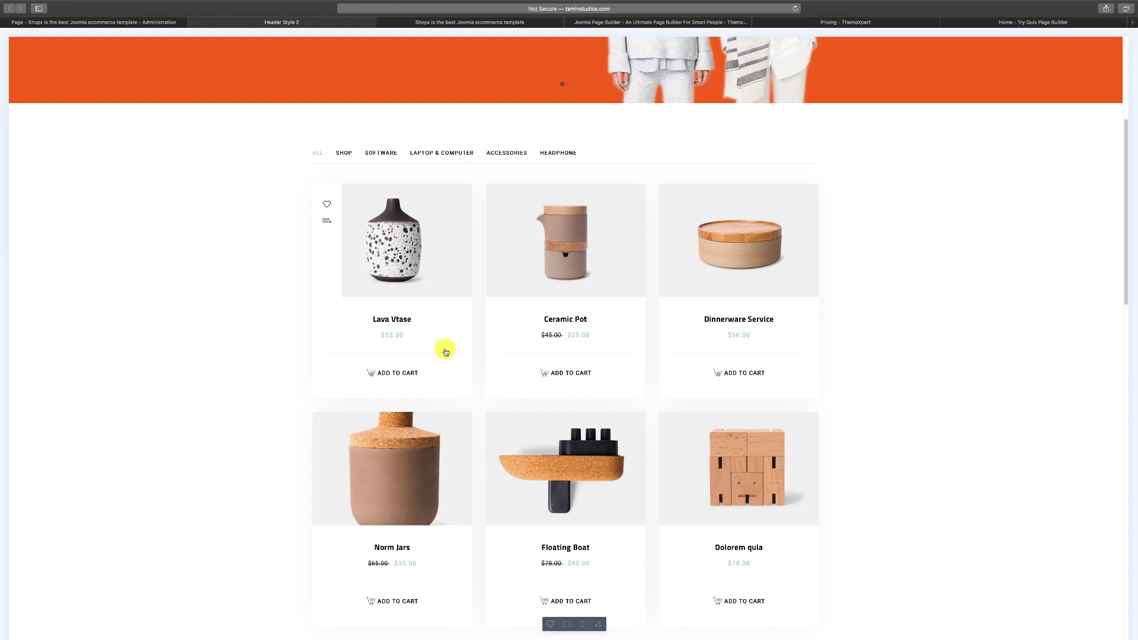
click(120, 22)
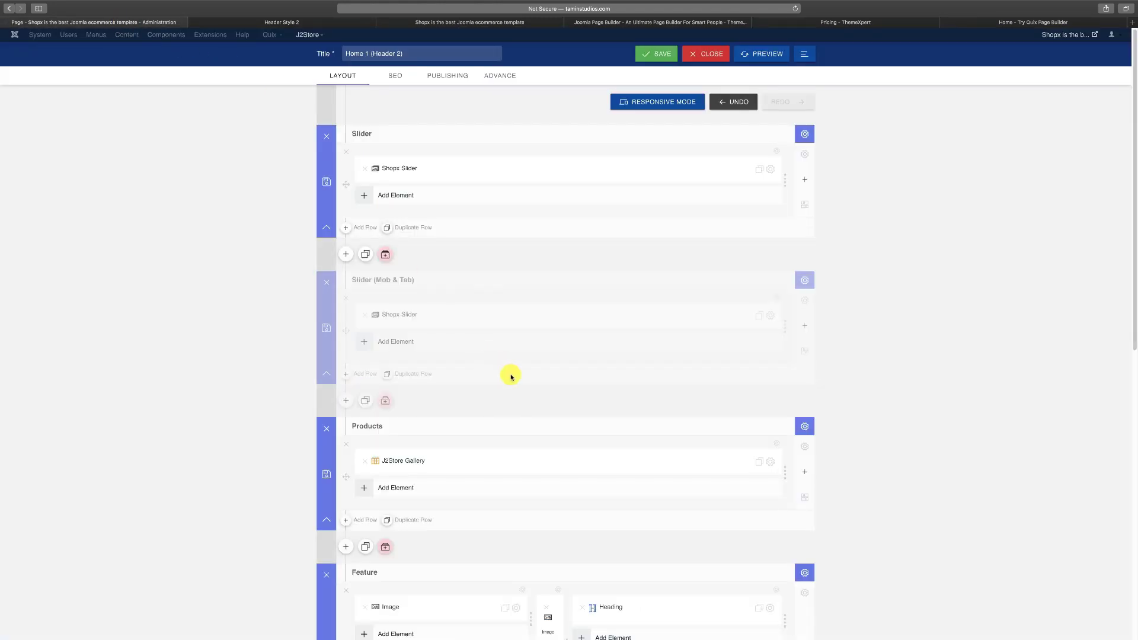
scroll(510, 376, down, 3)
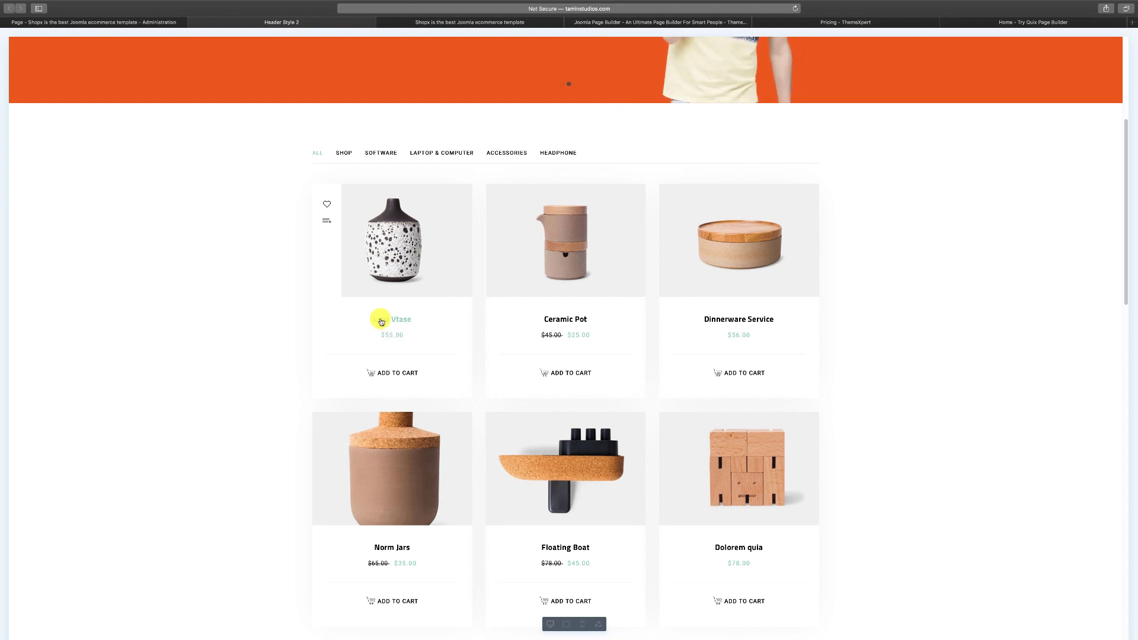
- Open the Lava Vtase product page and examine its image gallery and description
click(400, 321)
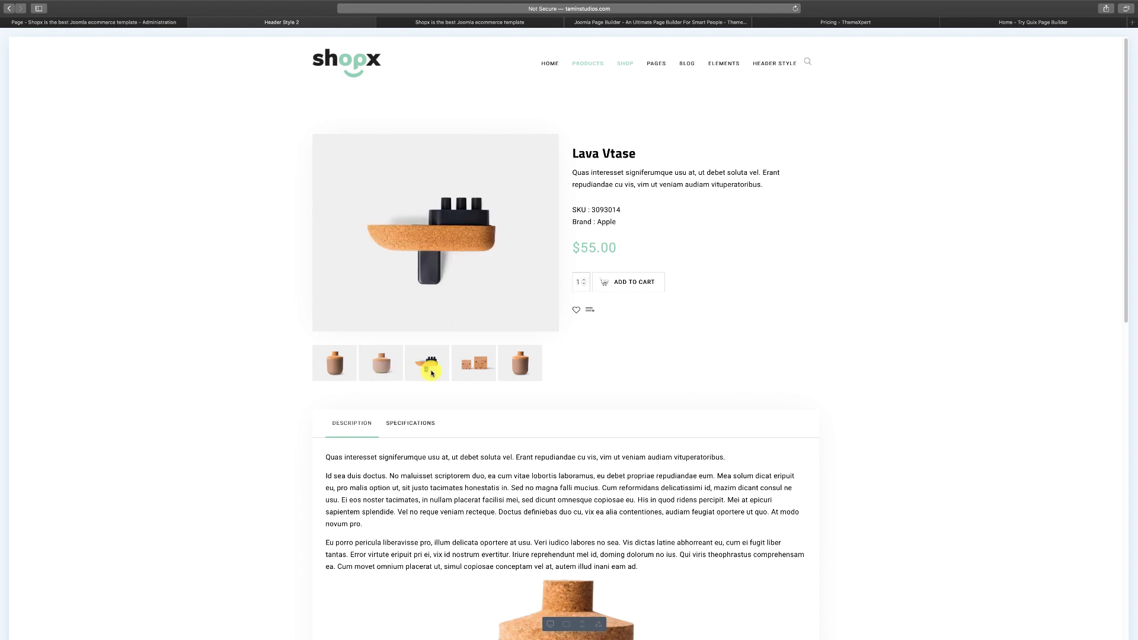
scroll(780, 431, down, 4)
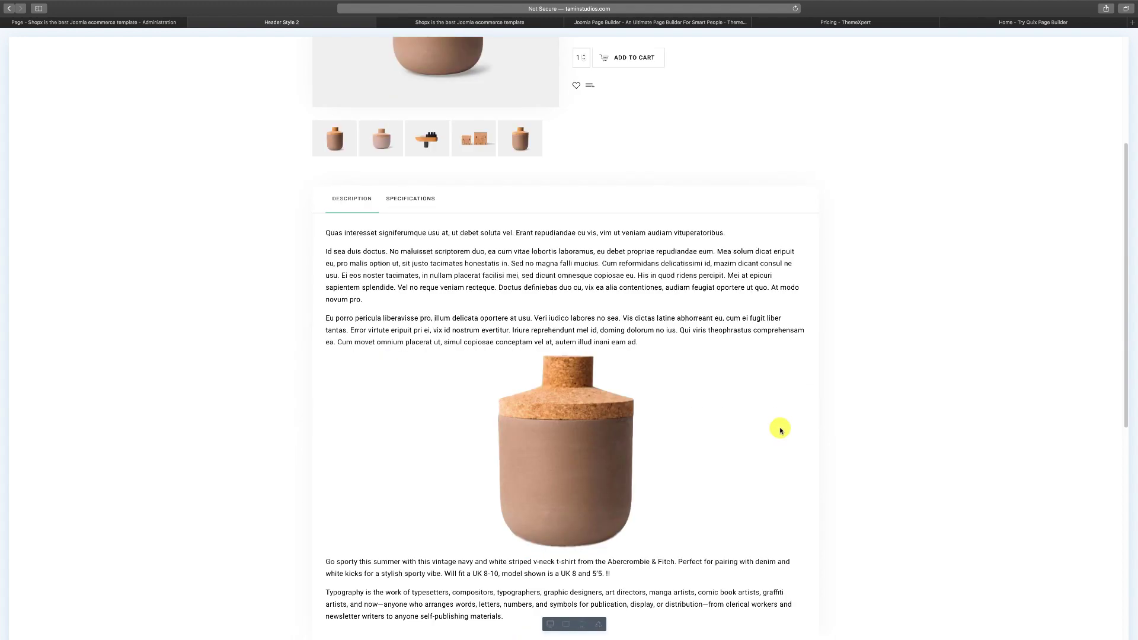
- Turn on responsive mode for the Home 1 (Header 2) layout and check section visibility for desktop, tablet and phone
scroll(781, 431, up, 5)
click(132, 22)
scroll(603, 298, up, 2)
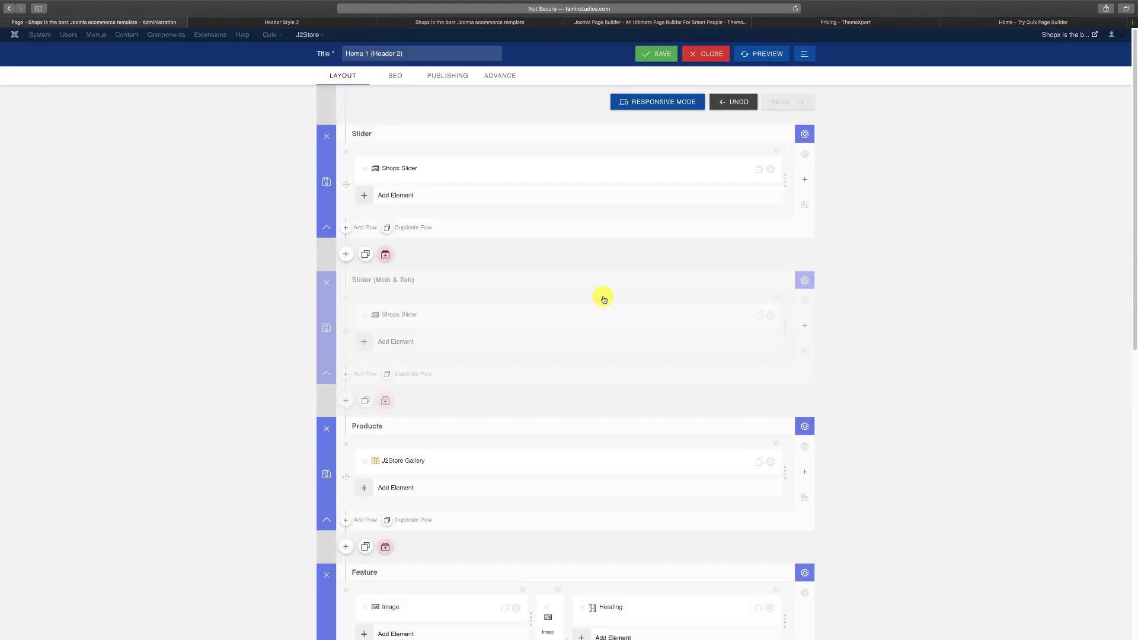
click(664, 105)
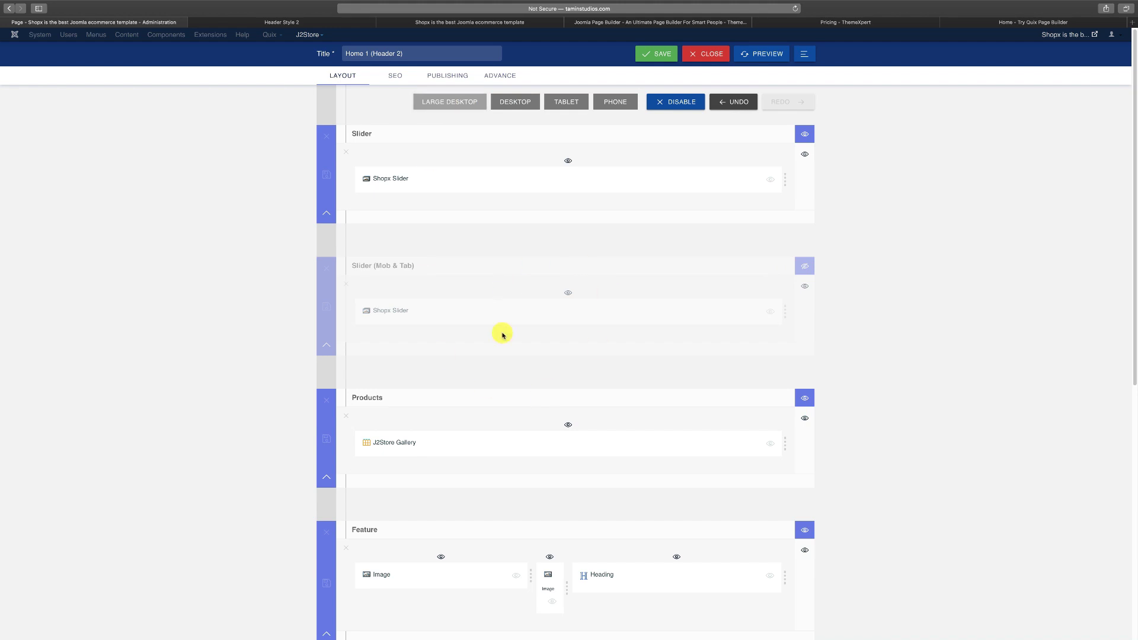
click(511, 104)
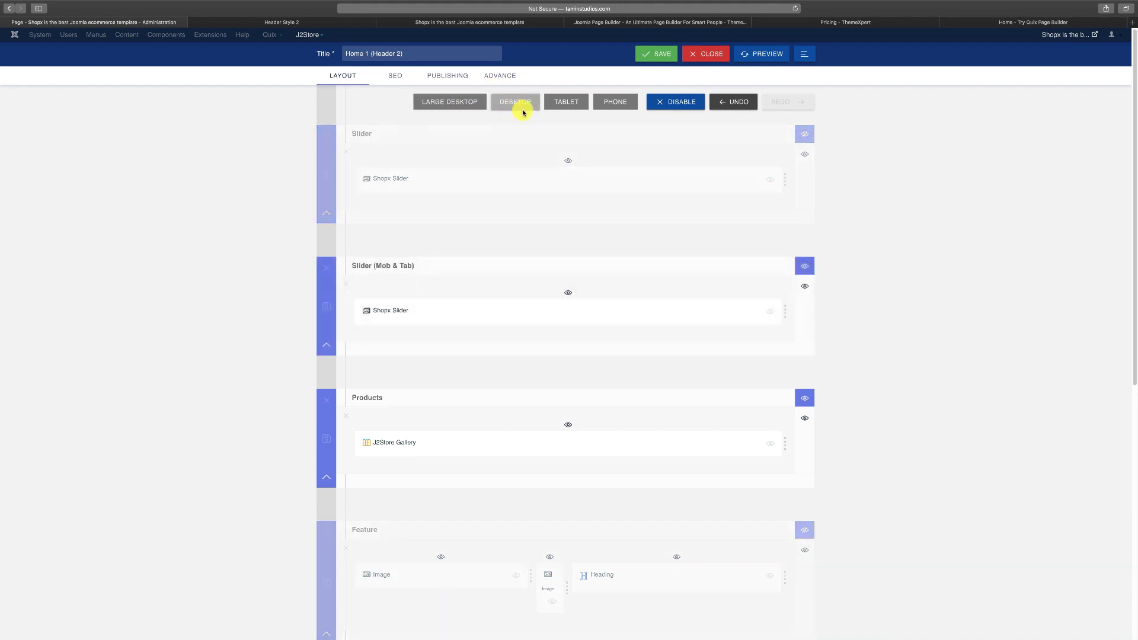
click(578, 105)
click(614, 106)
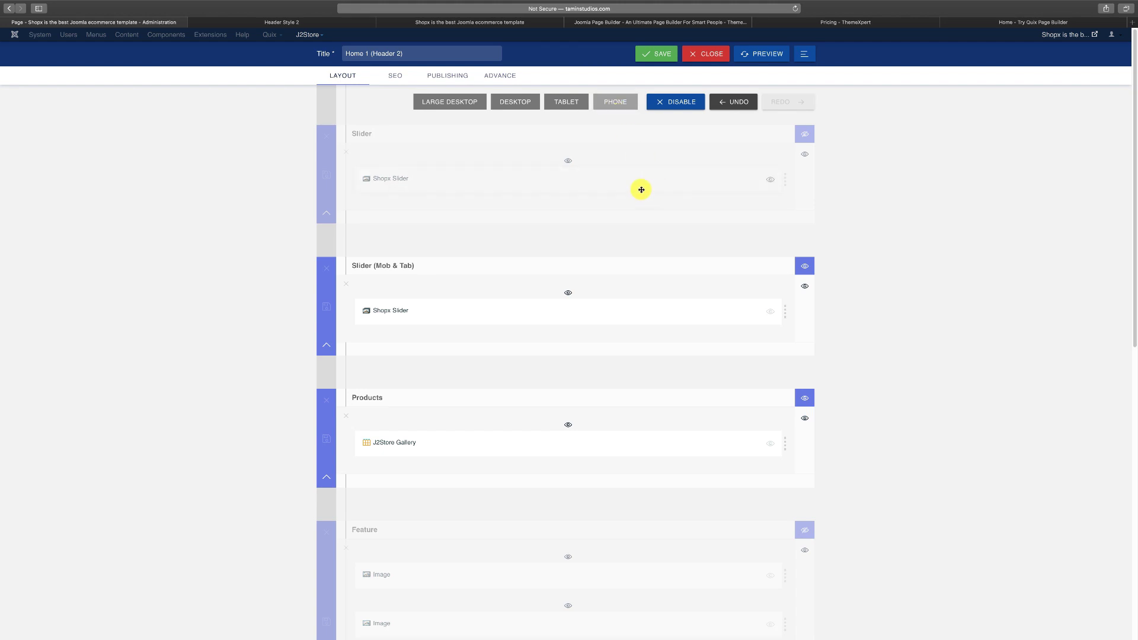
- Compare the Slider and Slider (Mob & Tab) sections across all four device sizes, and turn off responsive mode
click(567, 105)
click(515, 102)
click(464, 102)
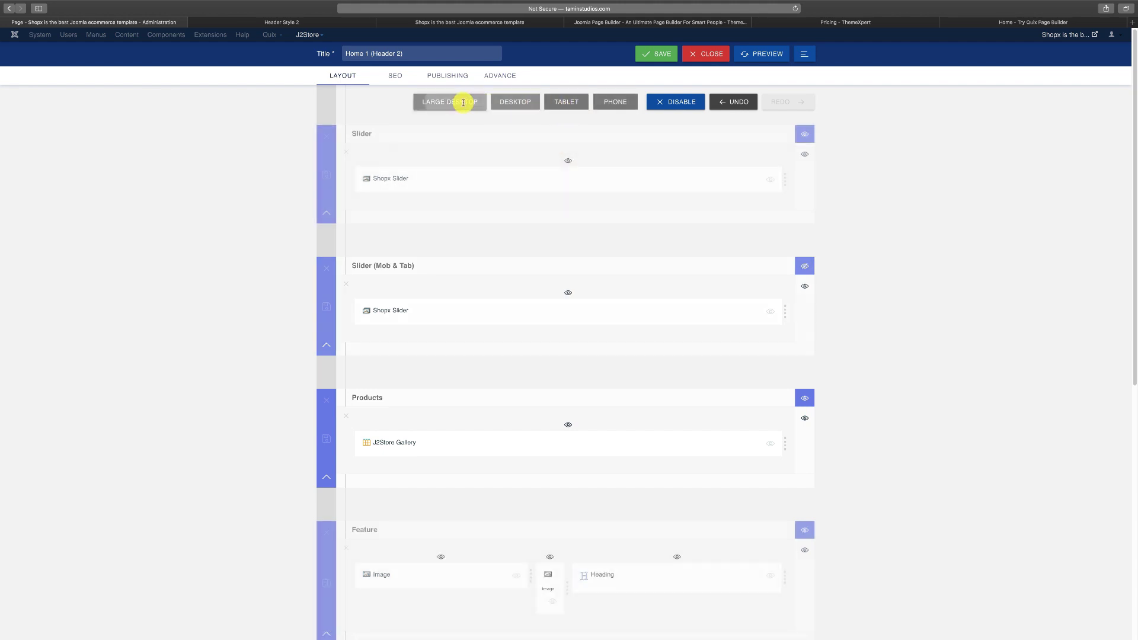
click(574, 106)
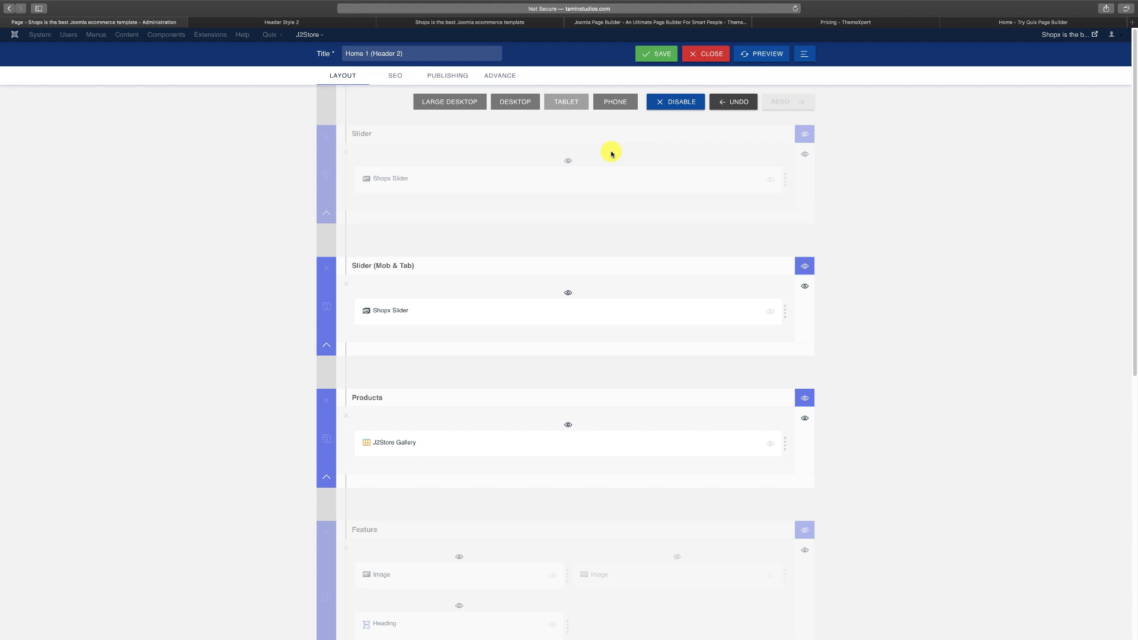
click(614, 102)
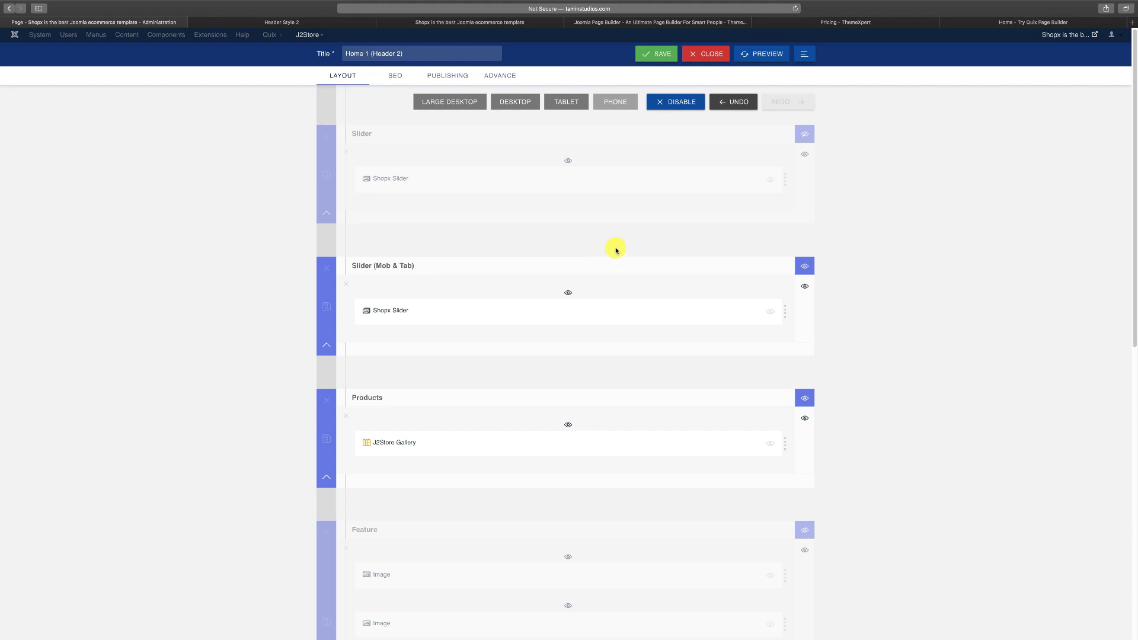
click(510, 103)
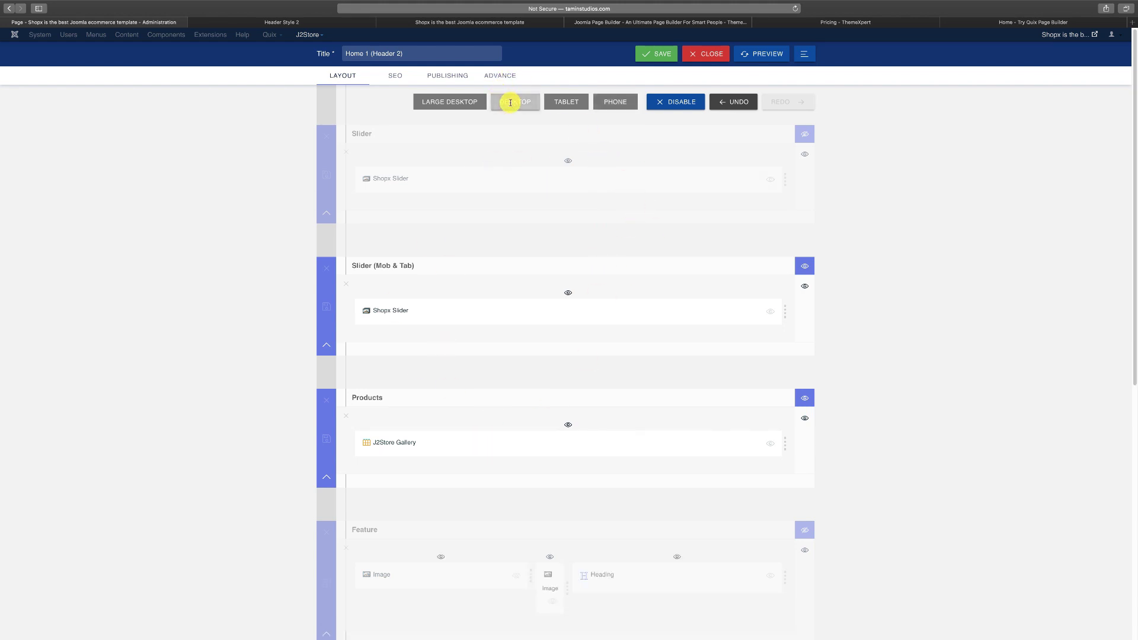
click(678, 105)
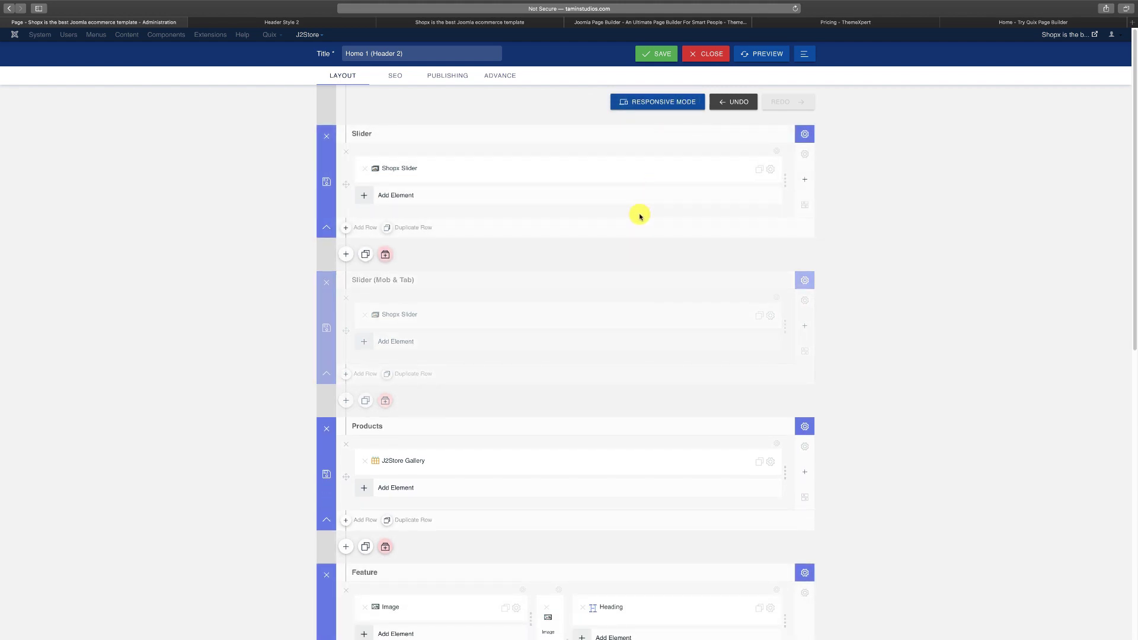
- Examine the general settings of the J2Store Gallery element in the Products section and close them unchanged
scroll(510, 342, down, 2)
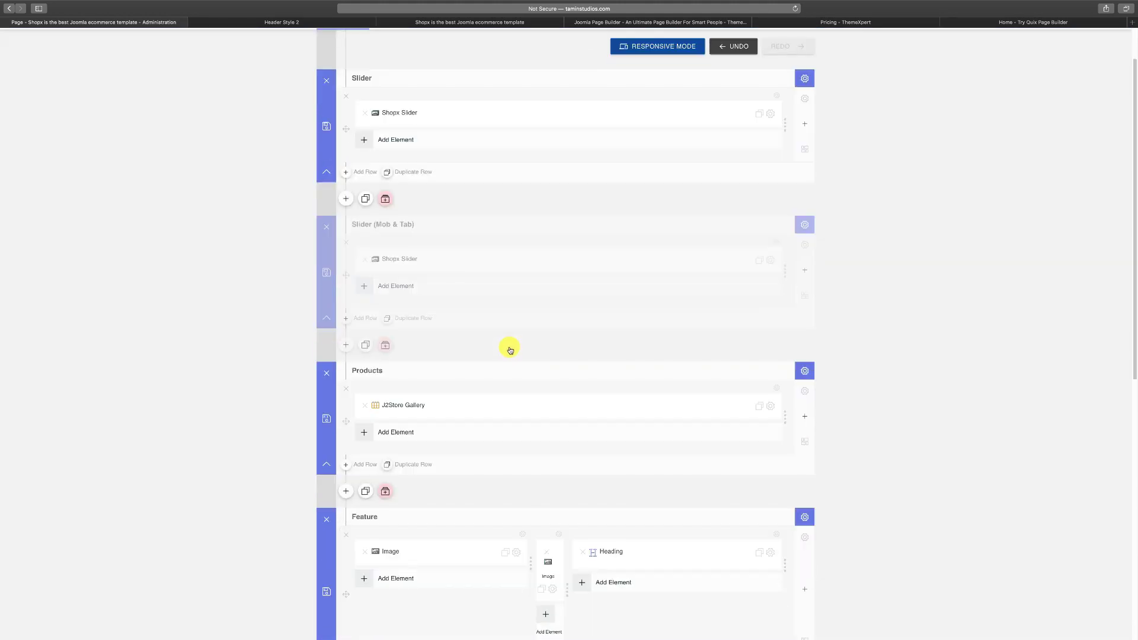
click(768, 407)
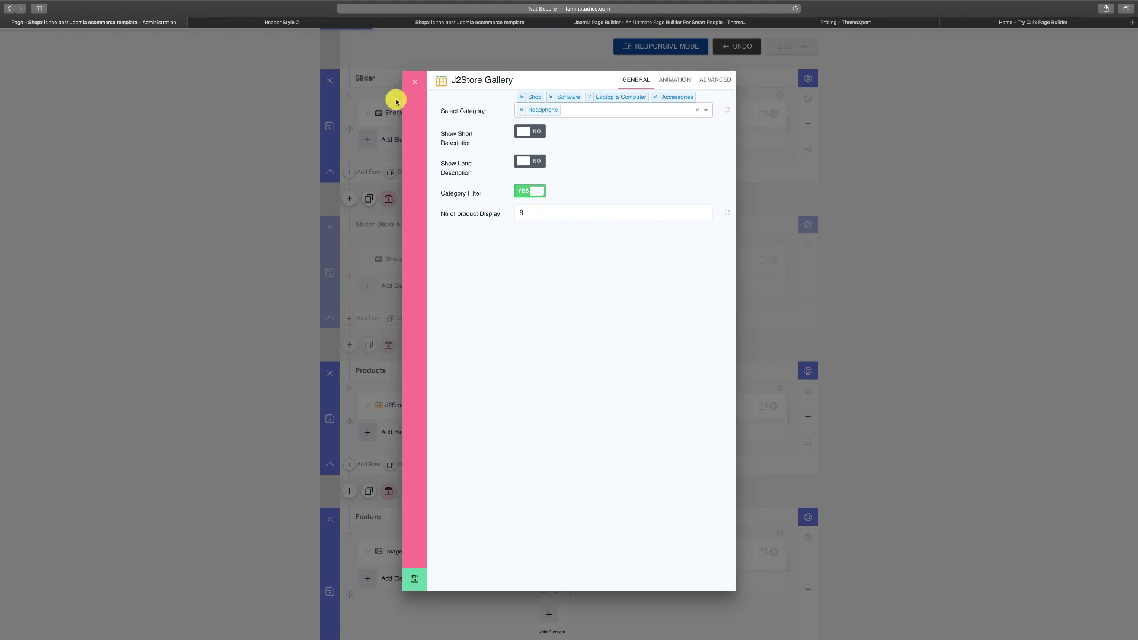
click(414, 82)
- Add an empty section at the end of the page layout and view its column options without choosing one
scroll(528, 420, down, 6)
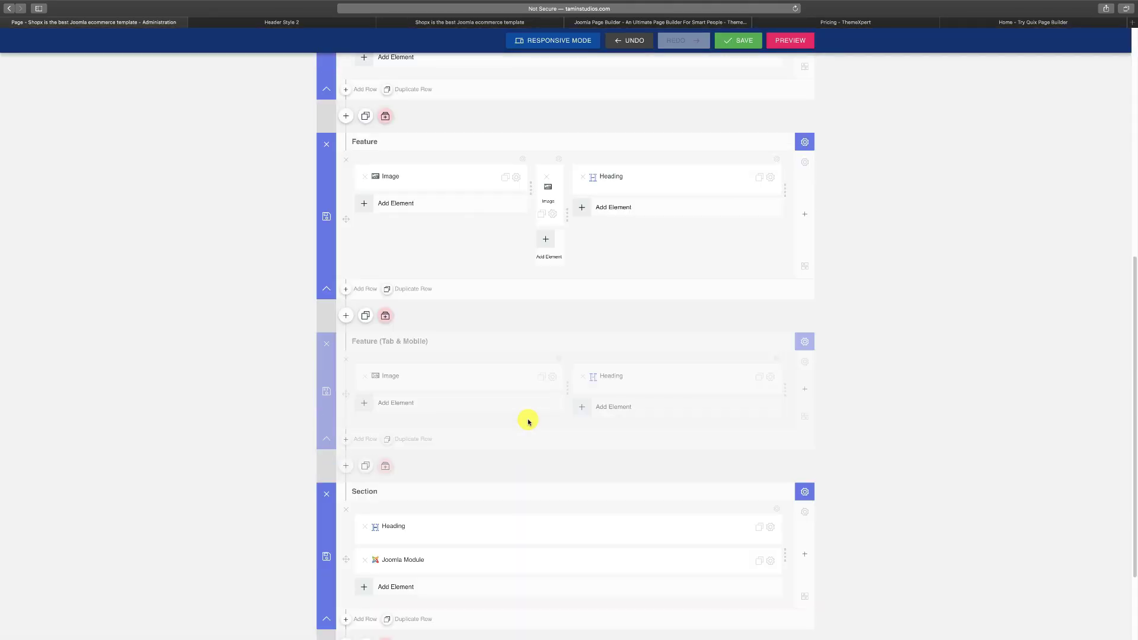
scroll(528, 420, down, 3)
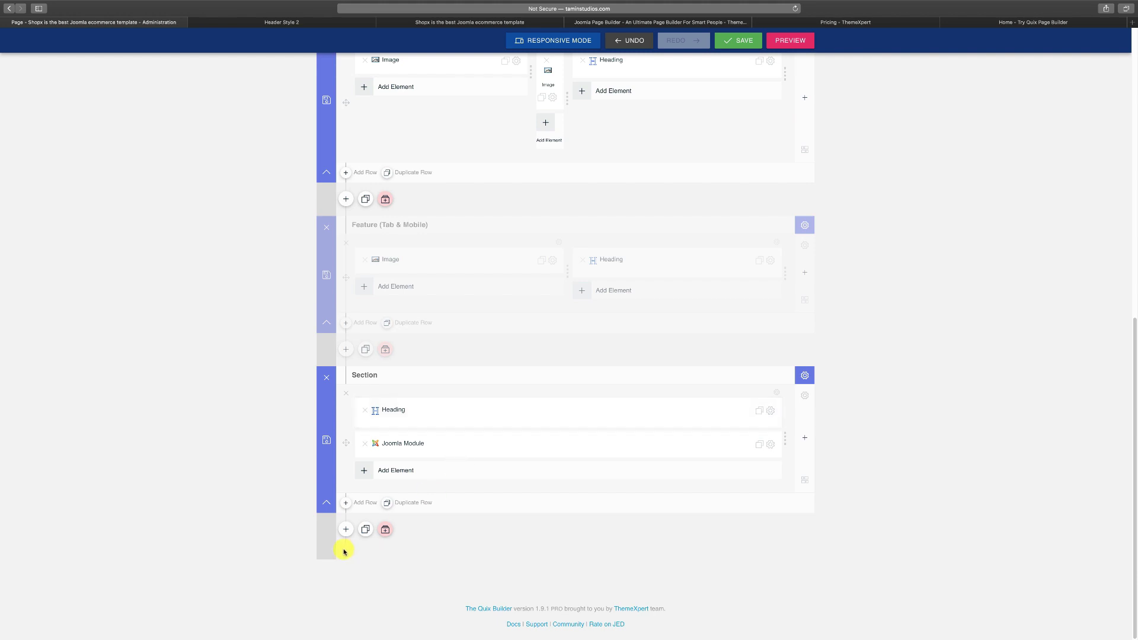
click(346, 531)
scroll(598, 483, down, 3)
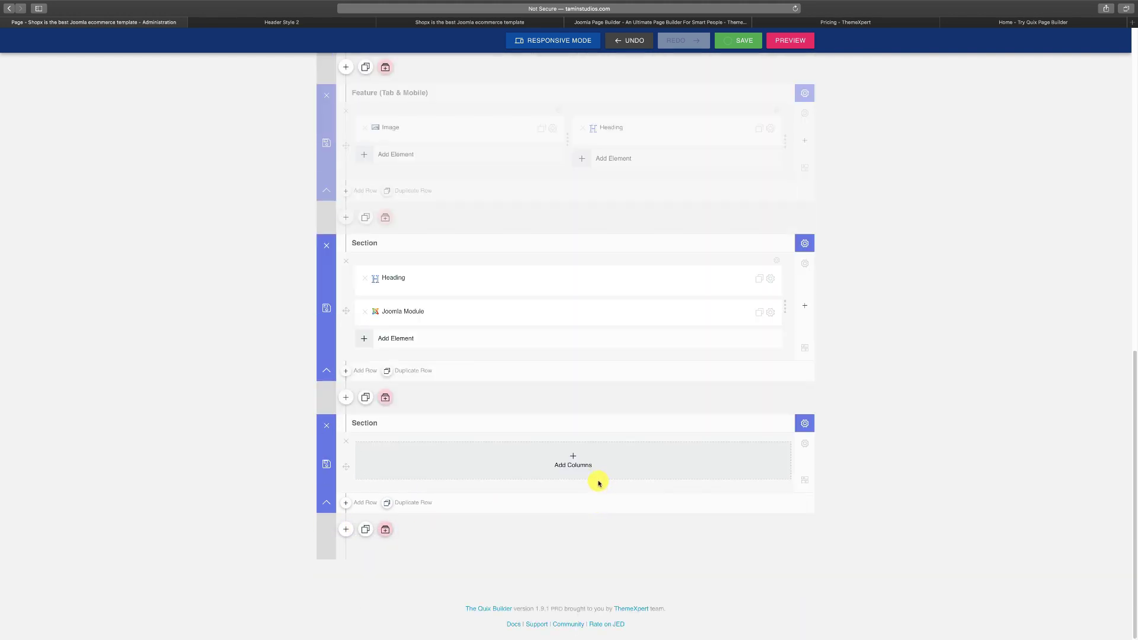
click(571, 461)
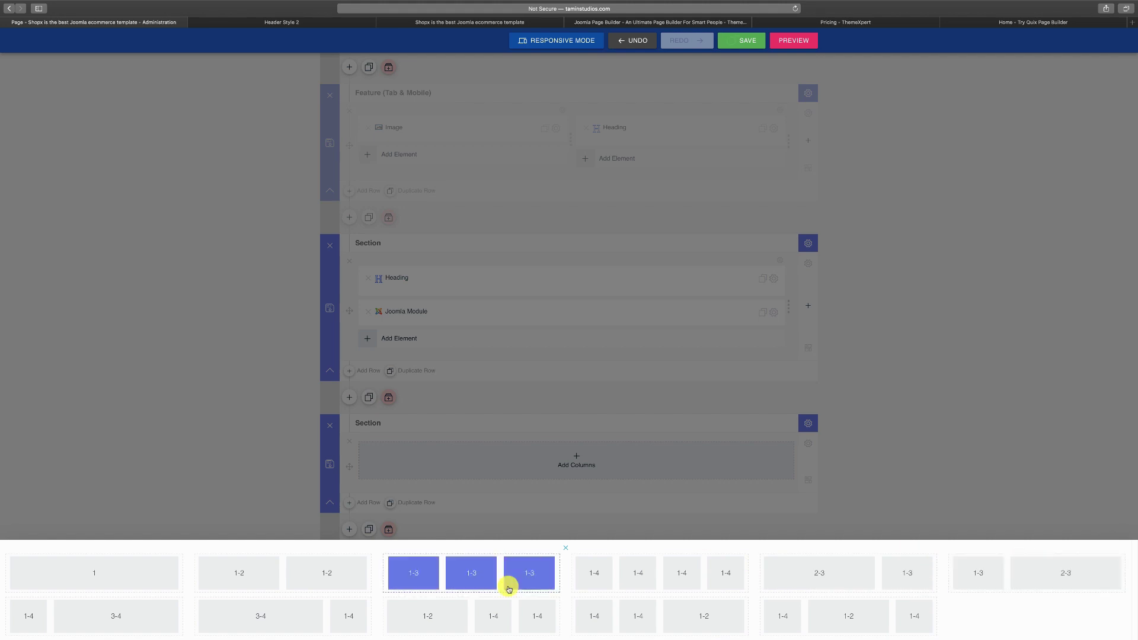
click(565, 547)
- Compare the storefront's featured product and Hot Products areas with the Products and Feature sections in the page layout
click(338, 21)
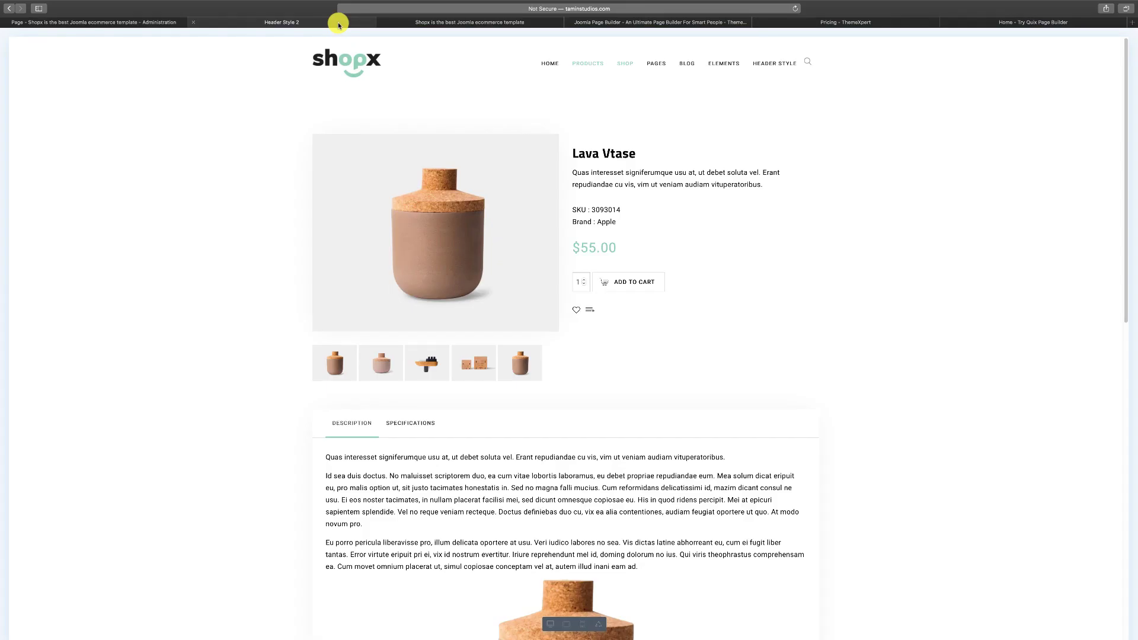
click(502, 23)
scroll(589, 330, down, 5)
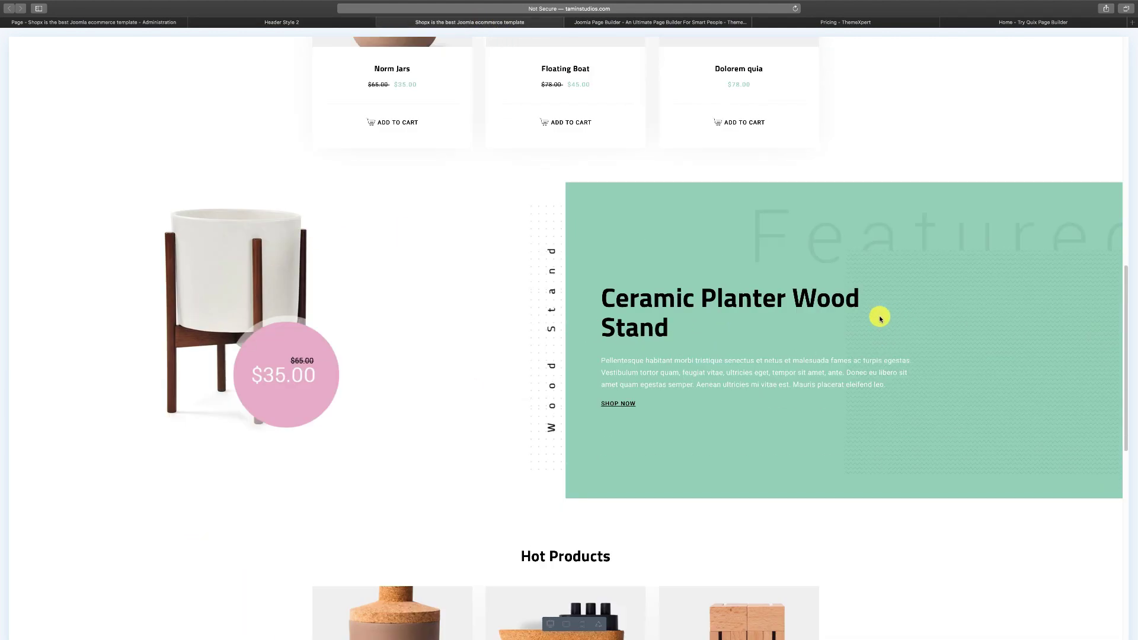
scroll(879, 317, down, 4)
scroll(795, 438, down, 1)
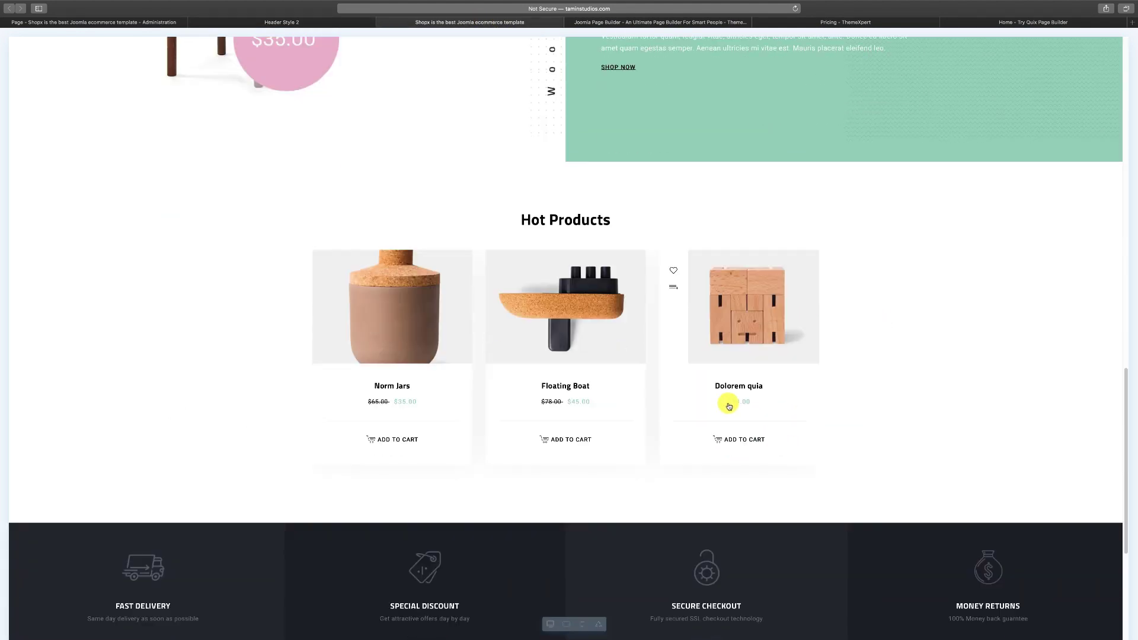
click(134, 22)
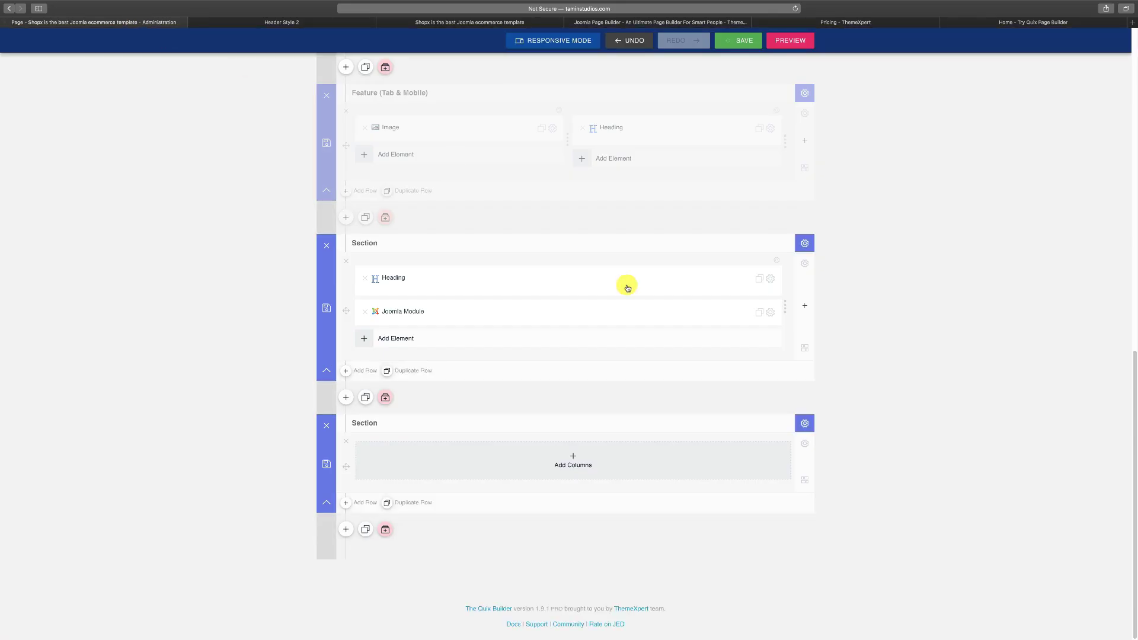
scroll(418, 285, up, 6)
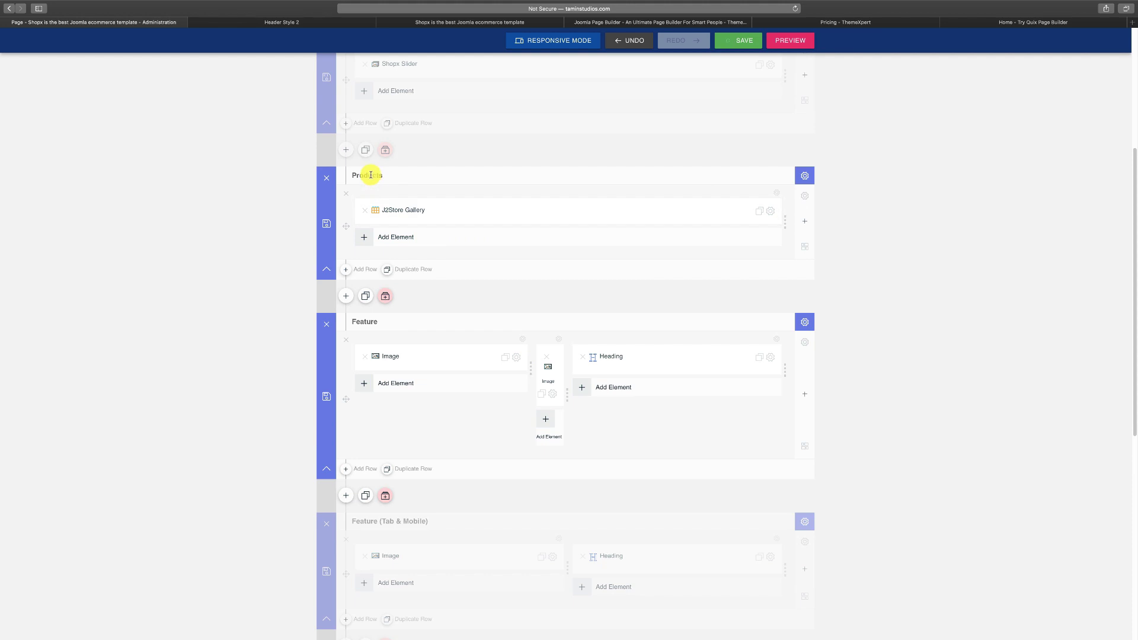
scroll(398, 193, up, 1)
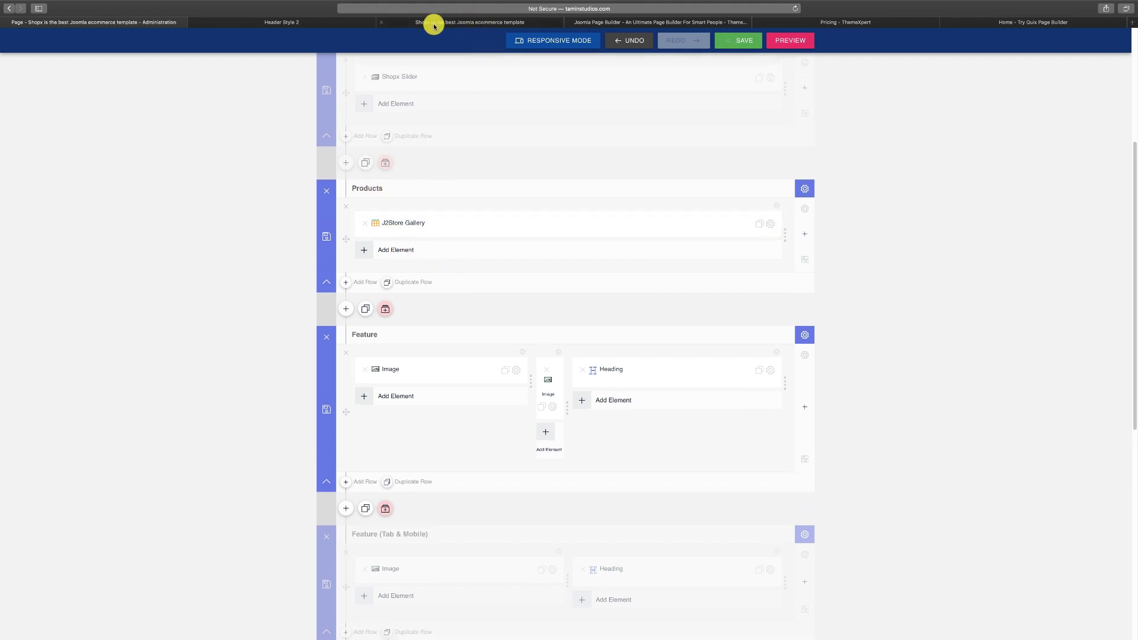
- Close the Header Style 2 page and return to the start of the Home 1 (Header 2) layout
click(328, 25)
click(191, 24)
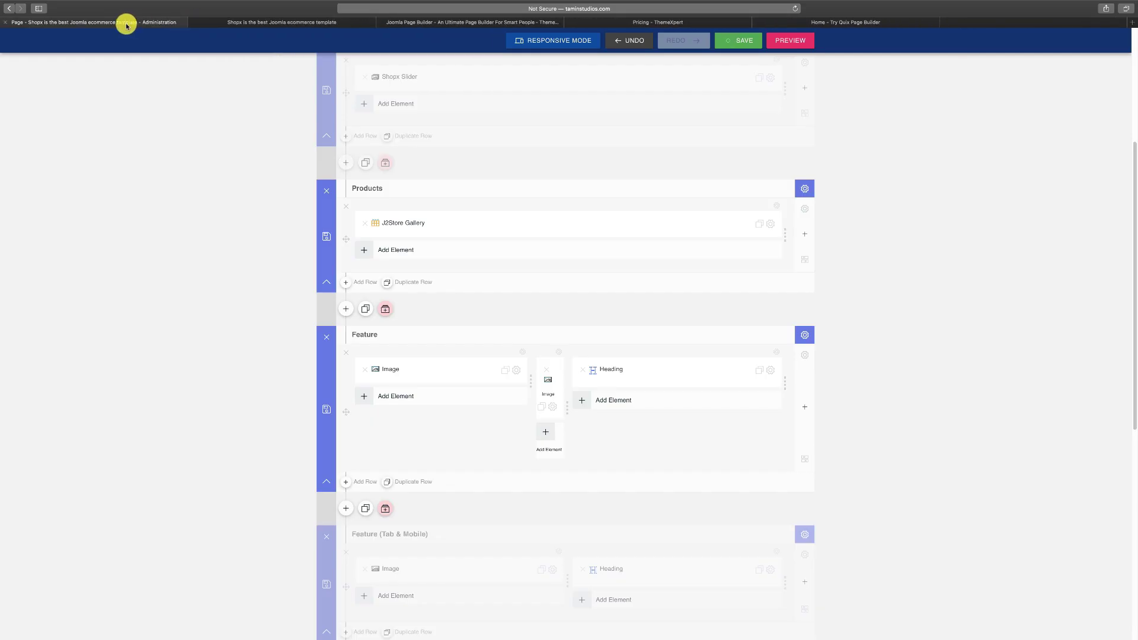
scroll(837, 541, up, 5)
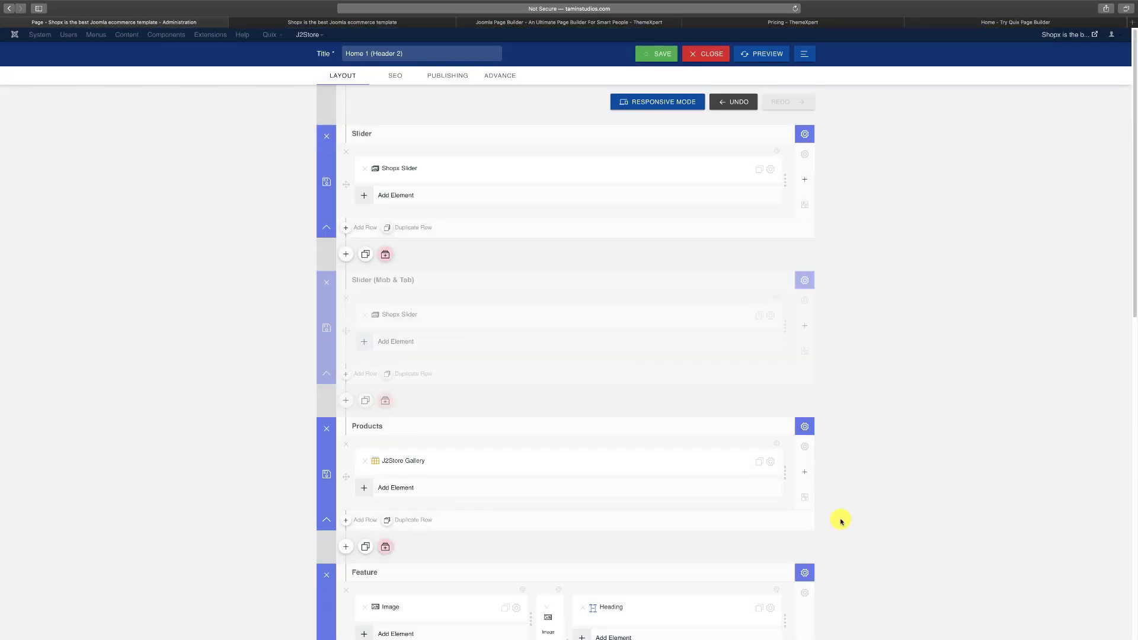
- Examine the page's SEO metadata settings, including the meta title and meta description fields
click(396, 77)
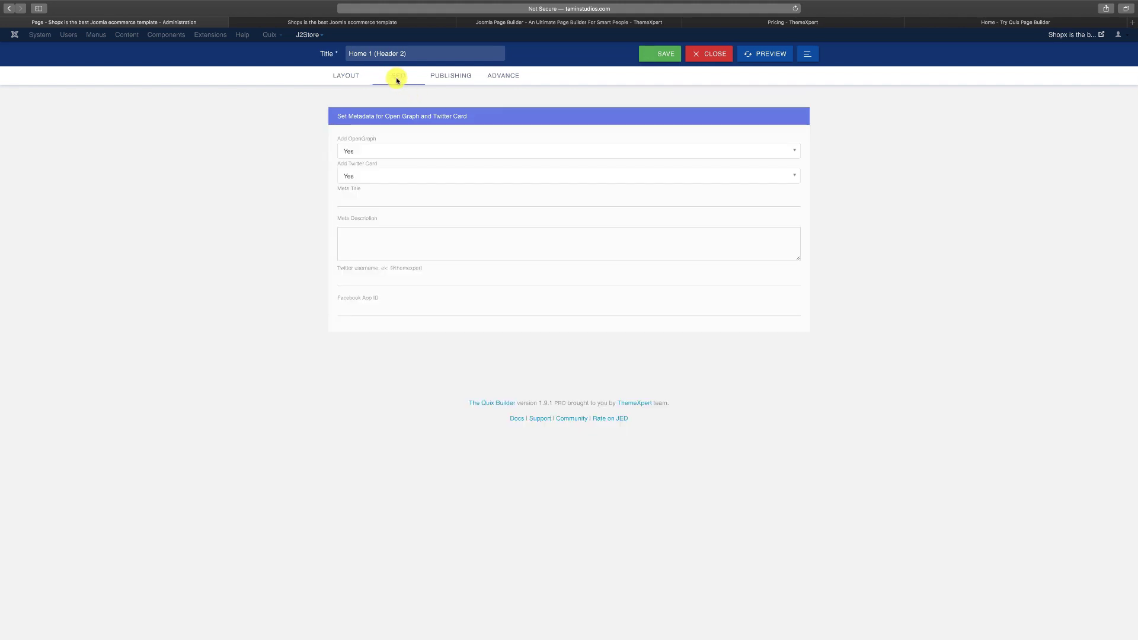
click(382, 201)
click(368, 237)
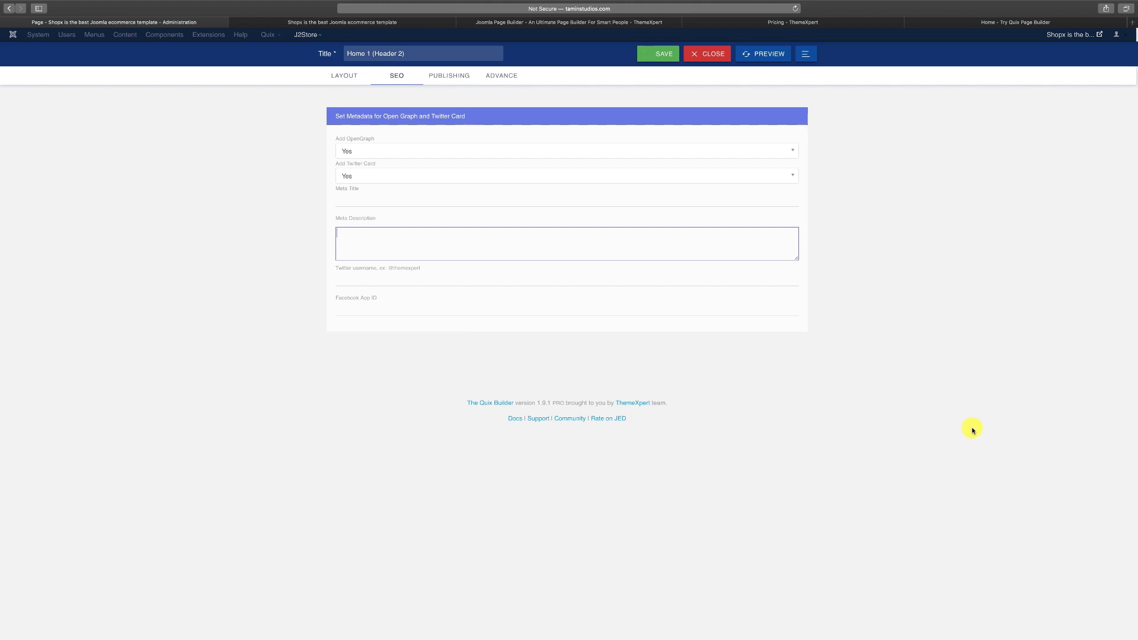
- Examine the page's publishing settings with the available access levels, and its advanced options, before returning to the layout
click(447, 75)
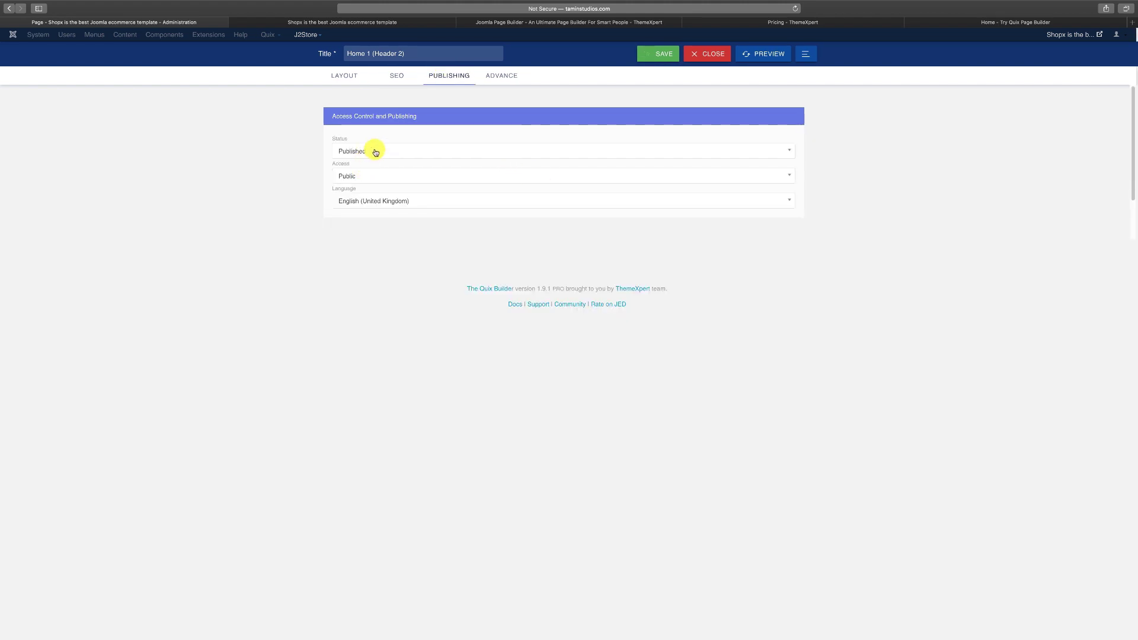
click(365, 179)
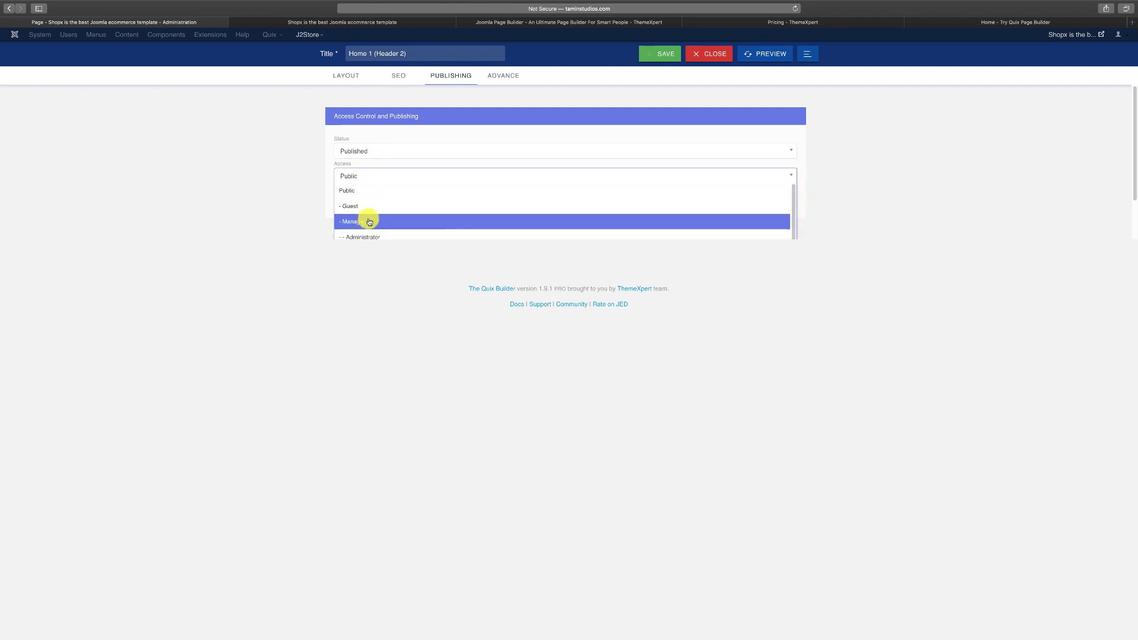
scroll(368, 221, down, 1)
click(806, 309)
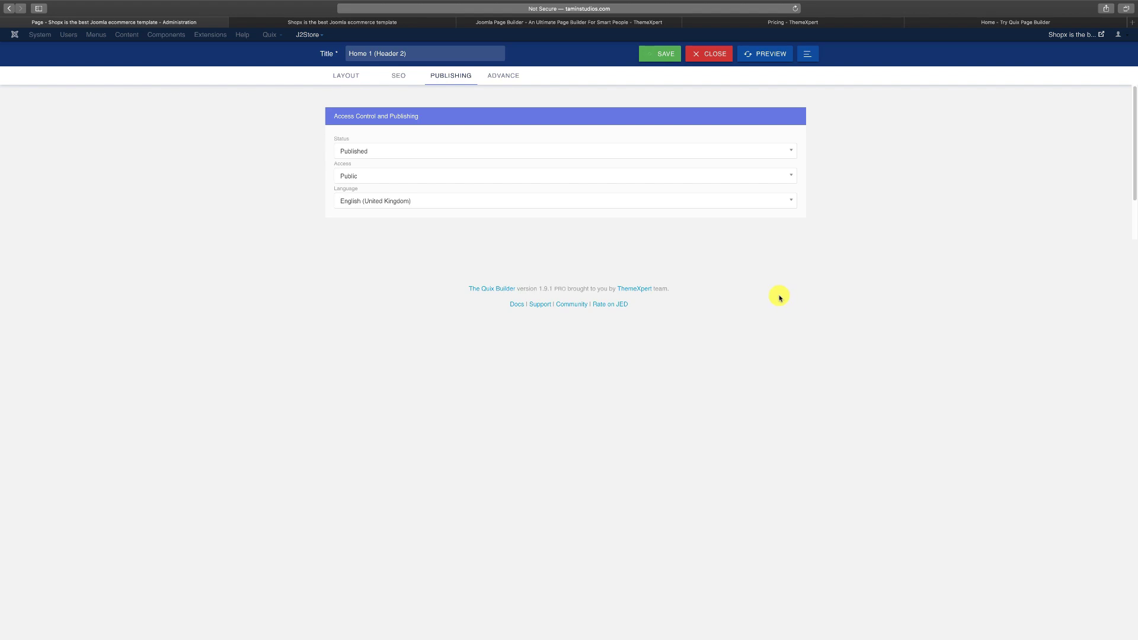
click(300, 23)
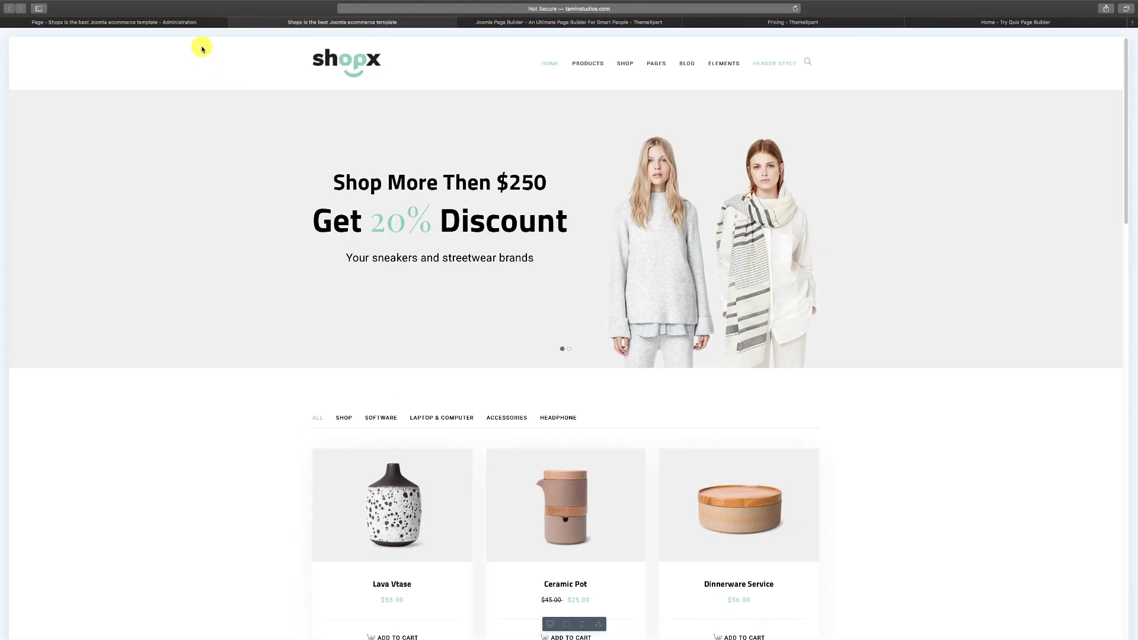
click(188, 21)
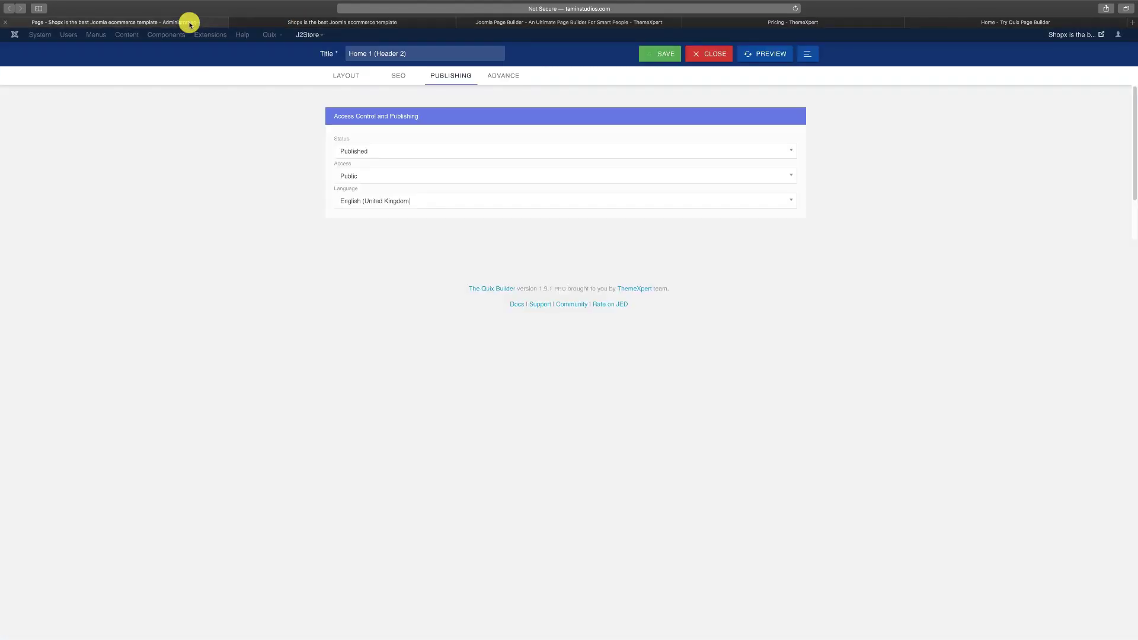
click(502, 77)
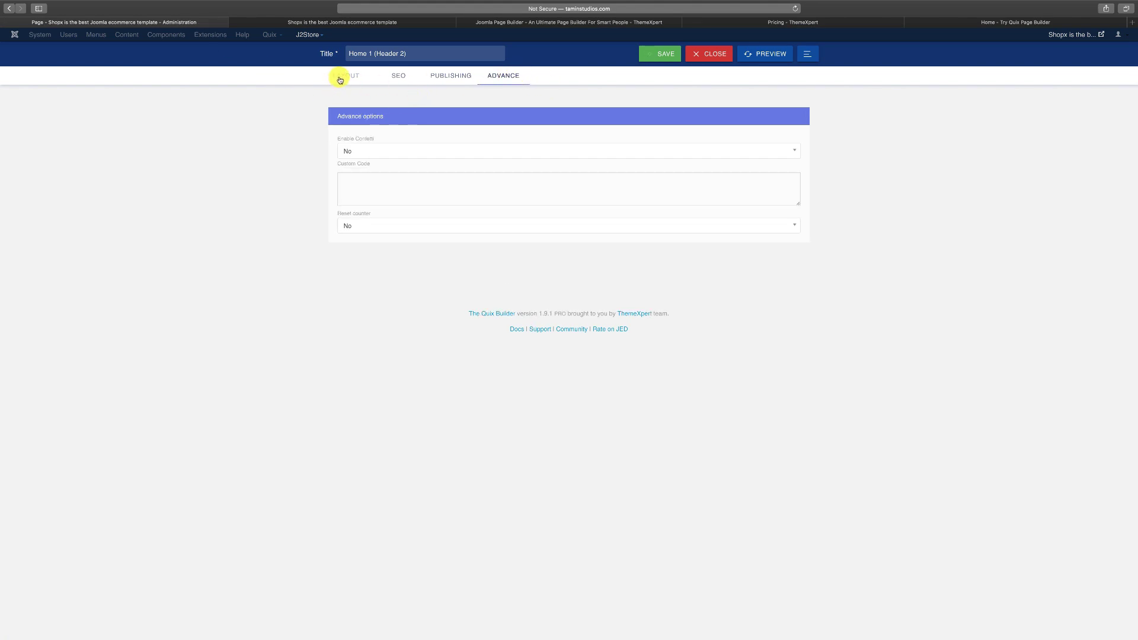
click(340, 77)
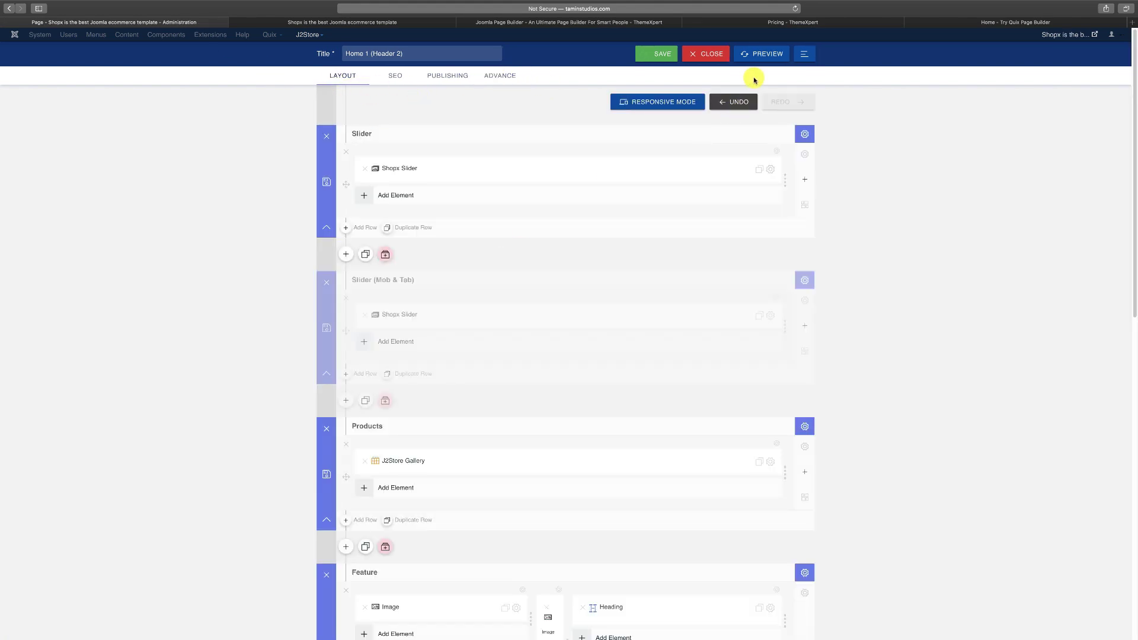
- Close the Home 1 (Header 2) page editor without saving and switch to the Shopx storefront home page
click(704, 55)
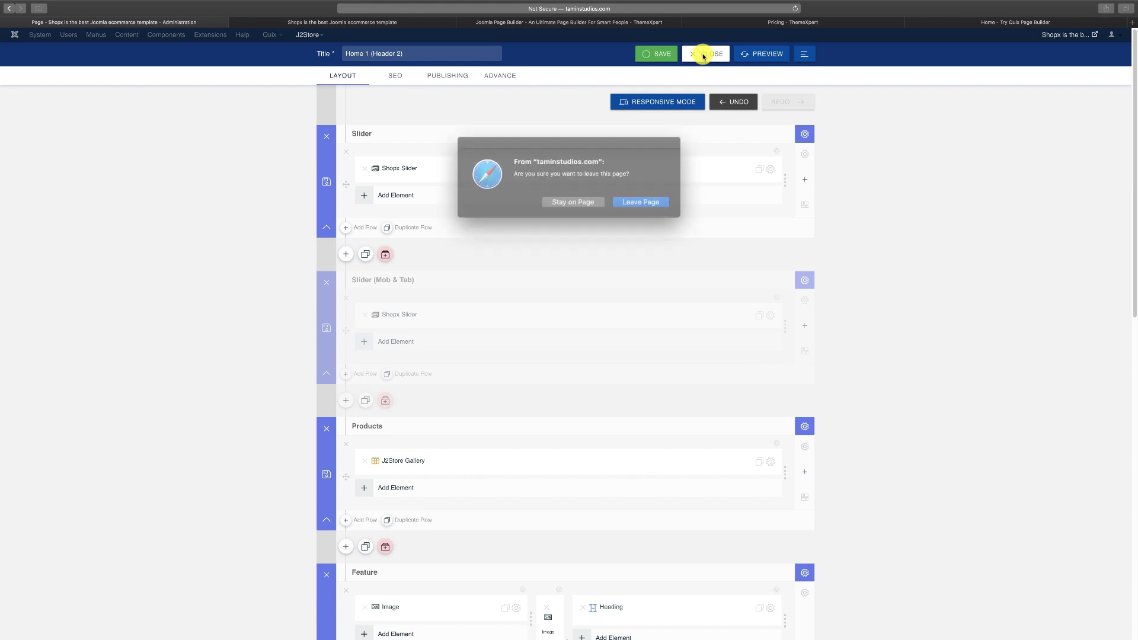
click(622, 199)
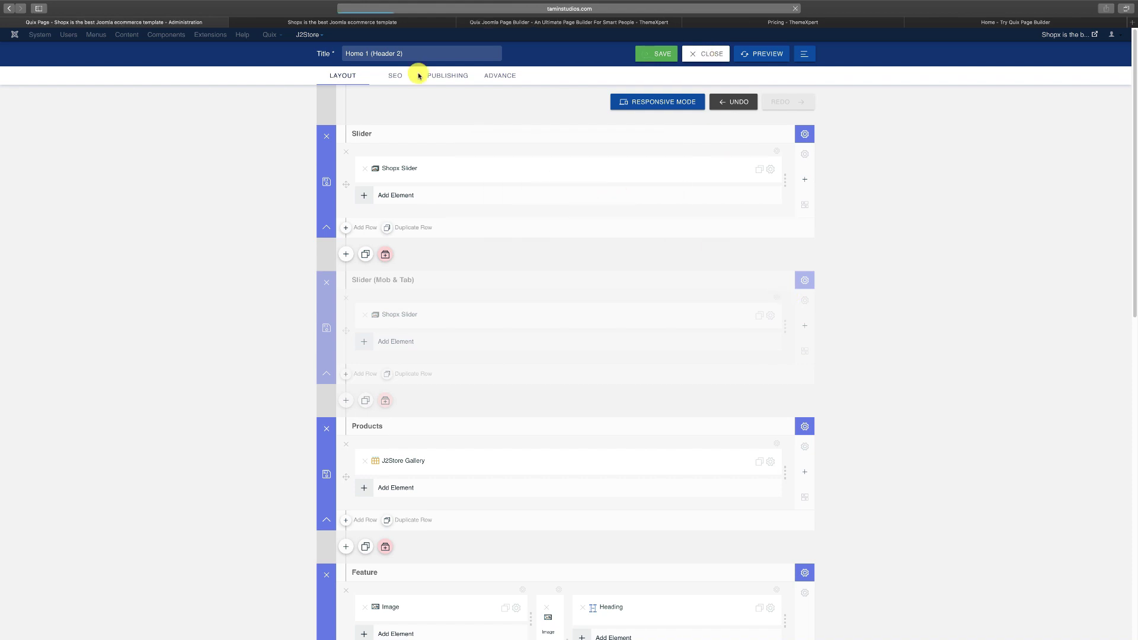
click(324, 24)
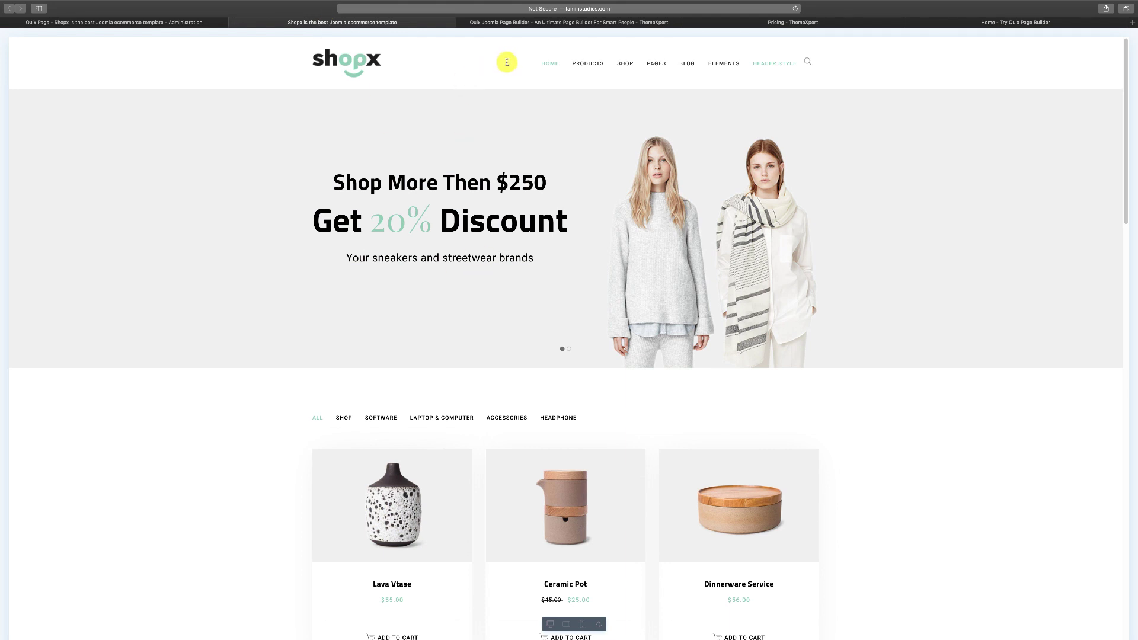
- Look over the storefront's product gallery and check the administration page holding the Home 1 (Header 2) layout
scroll(522, 377, down, 3)
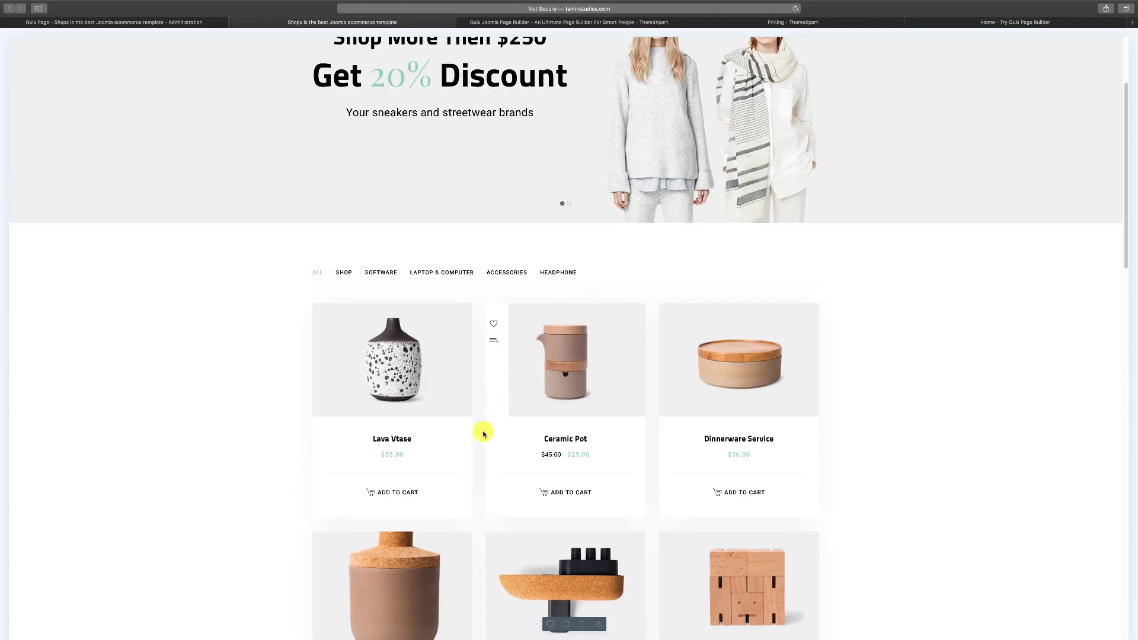
click(158, 24)
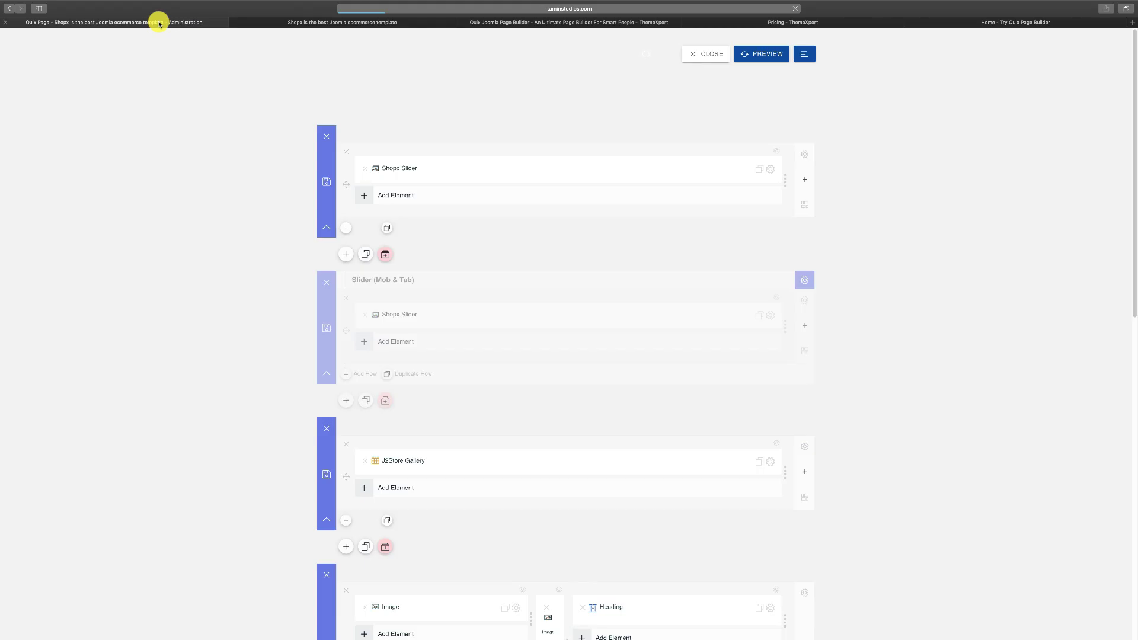
click(408, 22)
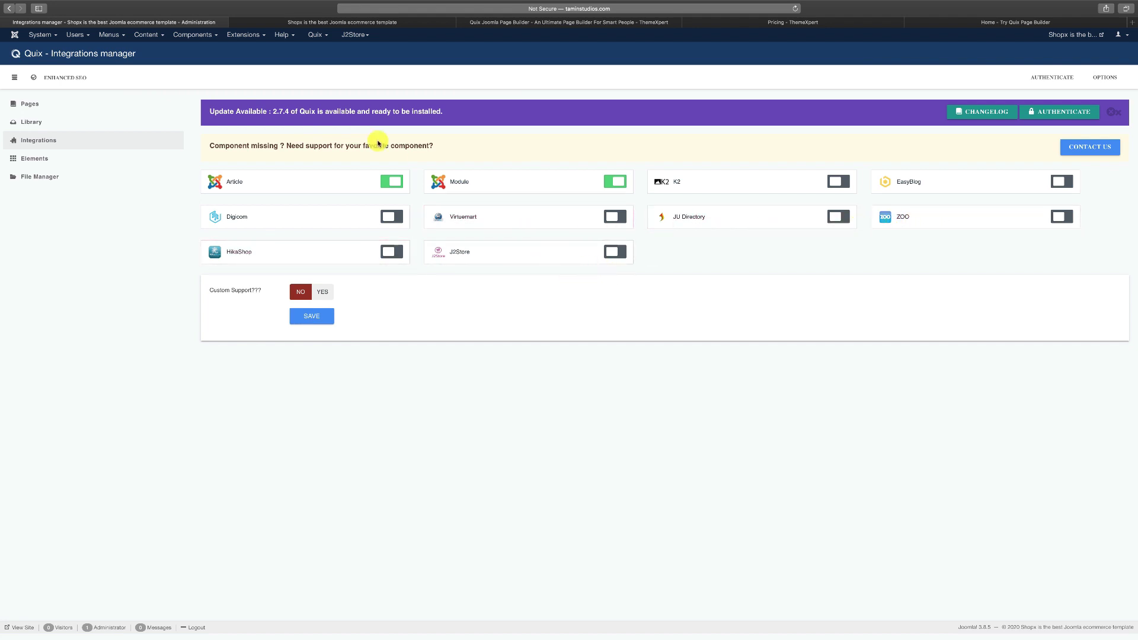
- Open the J2Store dashboard in the administration and view the product gallery on the storefront home page
click(357, 35)
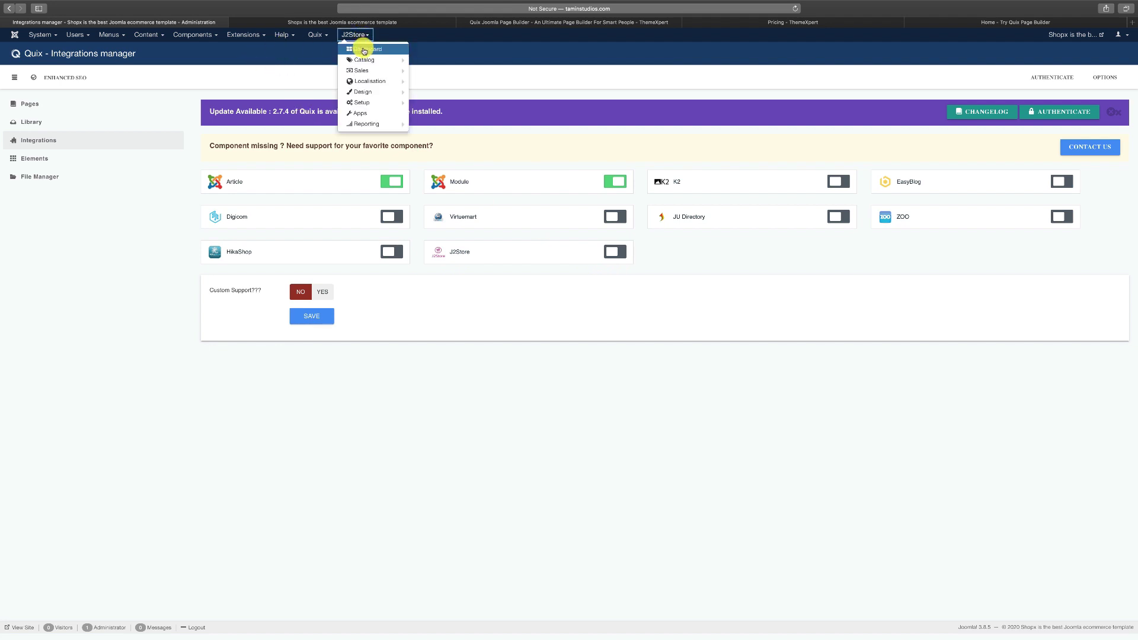
click(374, 21)
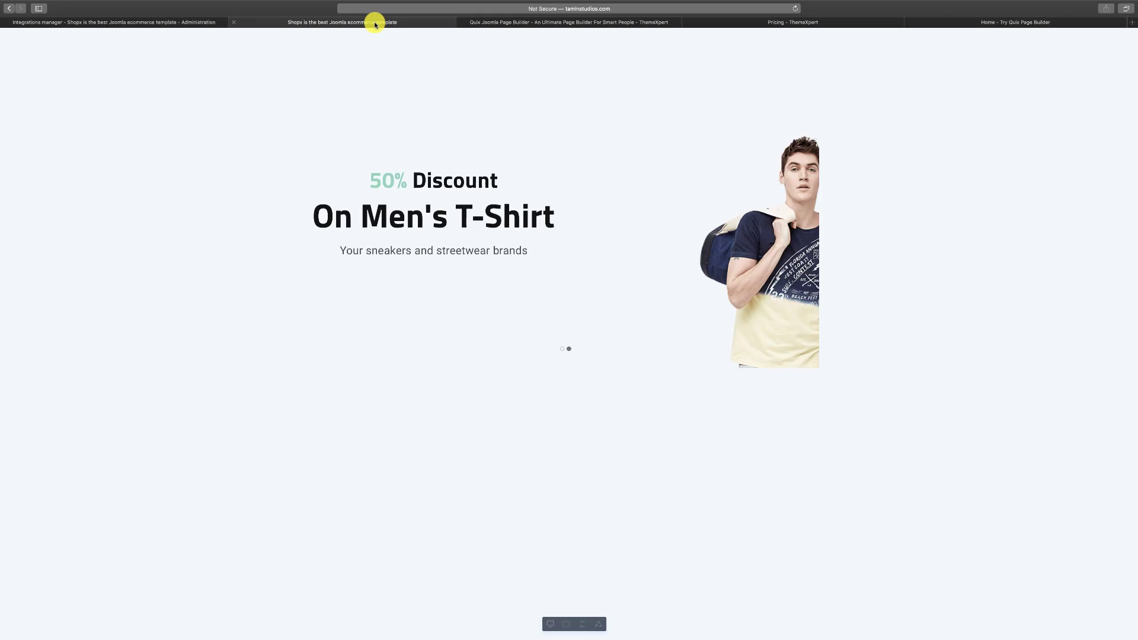
scroll(512, 519, down, 1)
scroll(512, 520, down, 3)
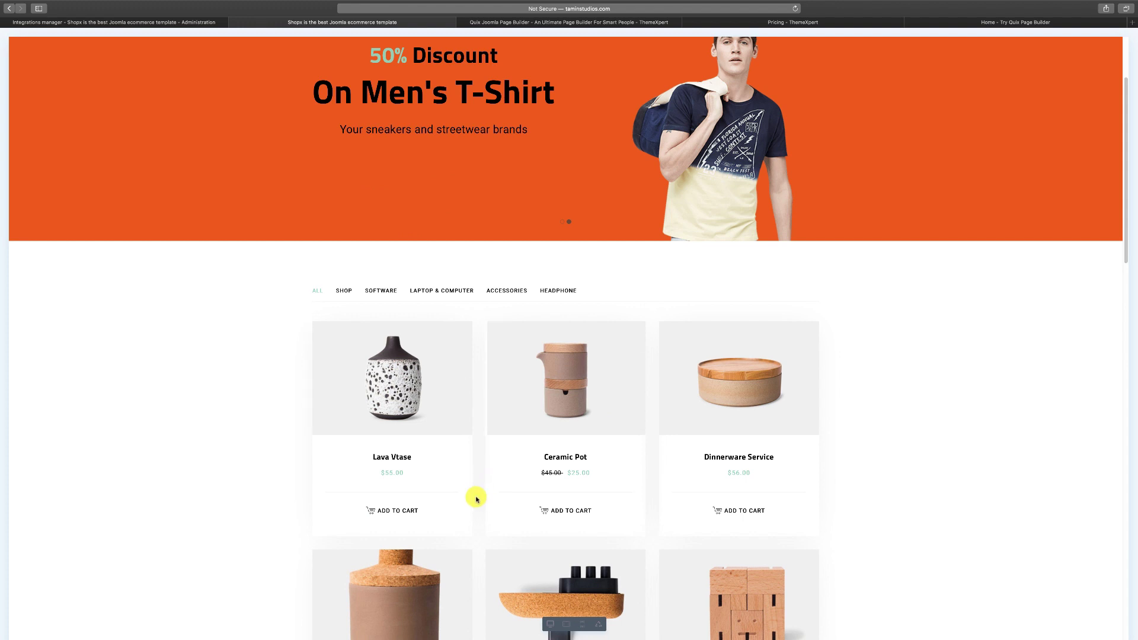
scroll(477, 500, down, 2)
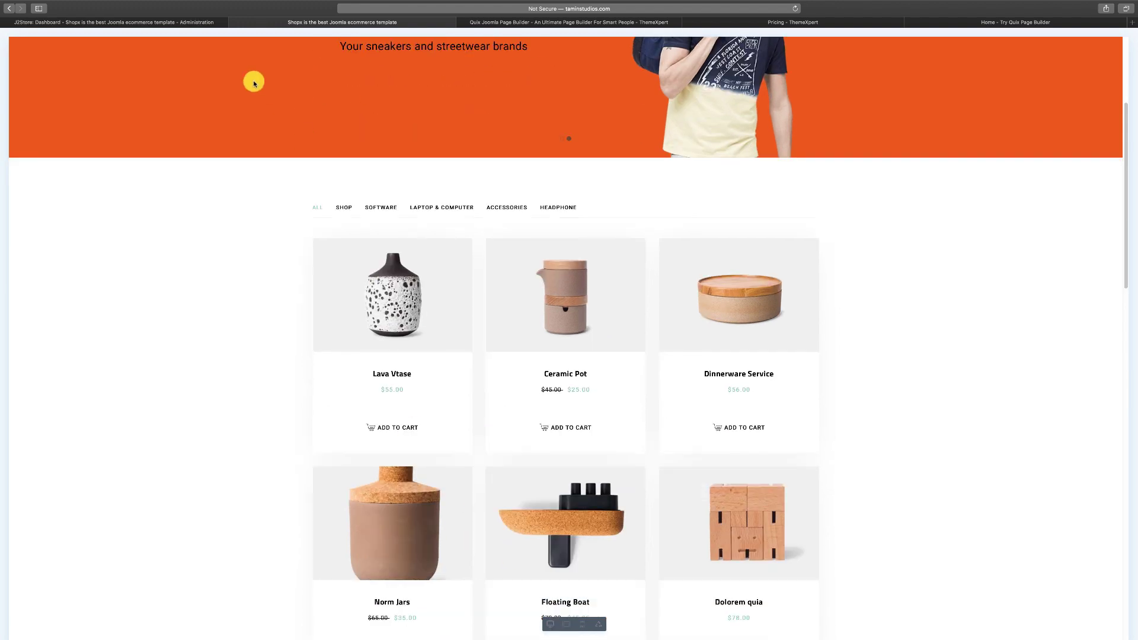
- Open the Products list in the J2Store catalog and look through the listed items
click(160, 24)
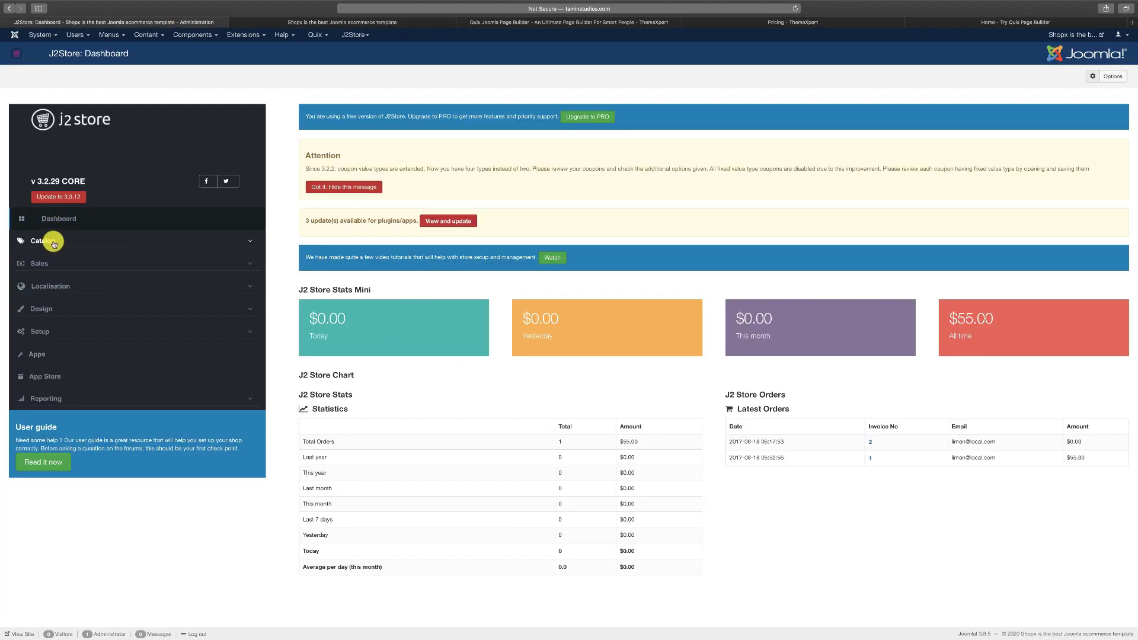
click(244, 239)
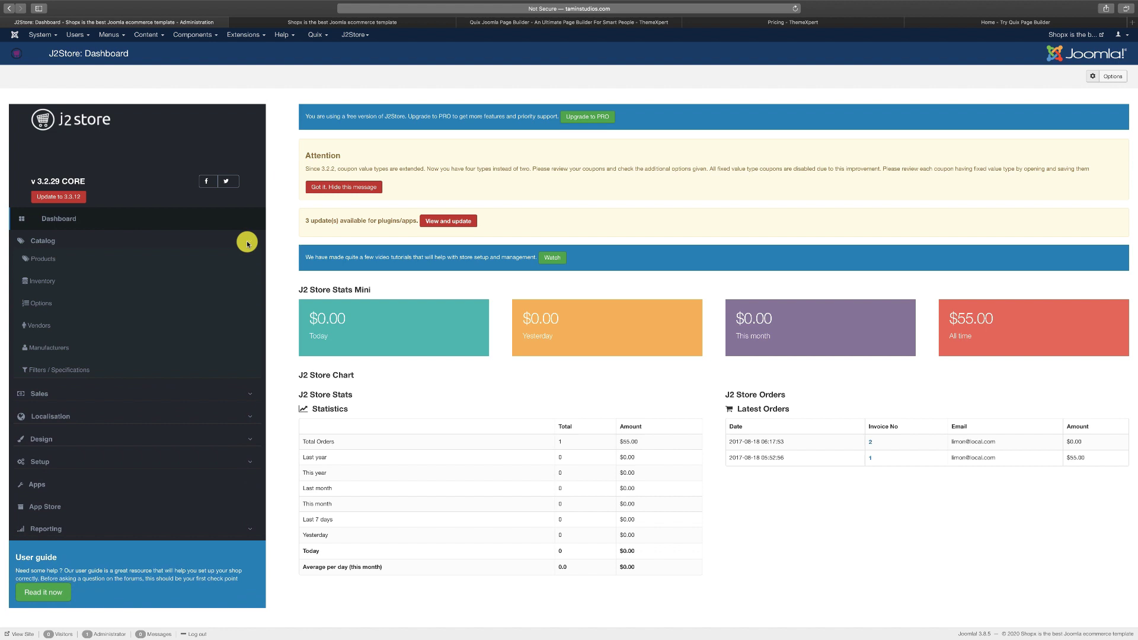
click(42, 260)
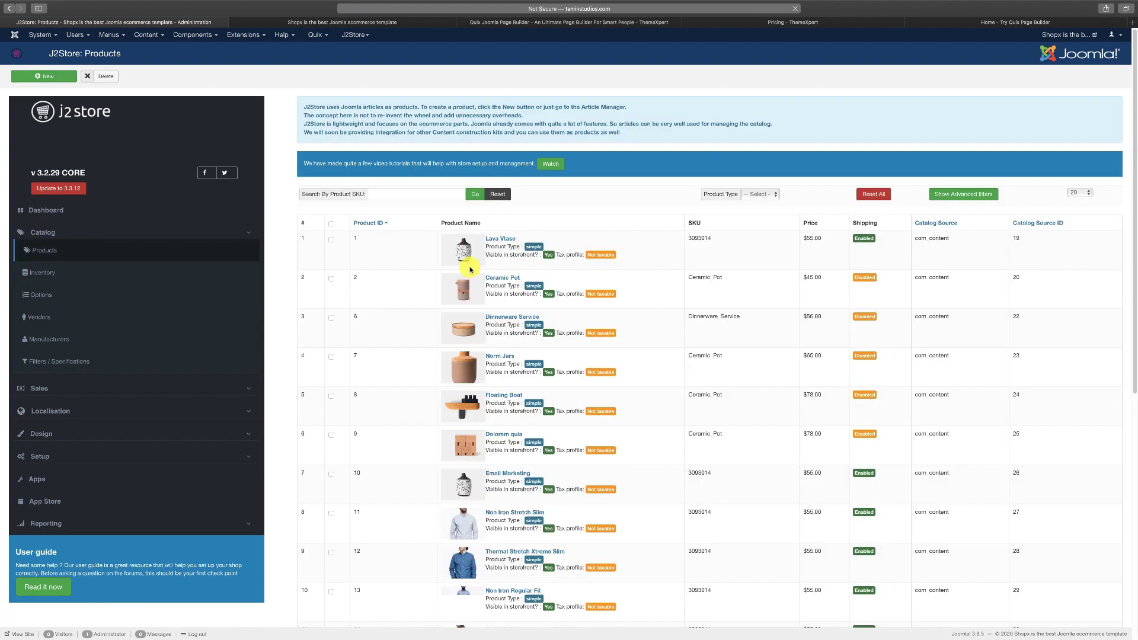
scroll(472, 256, down, 3)
scroll(468, 207, up, 3)
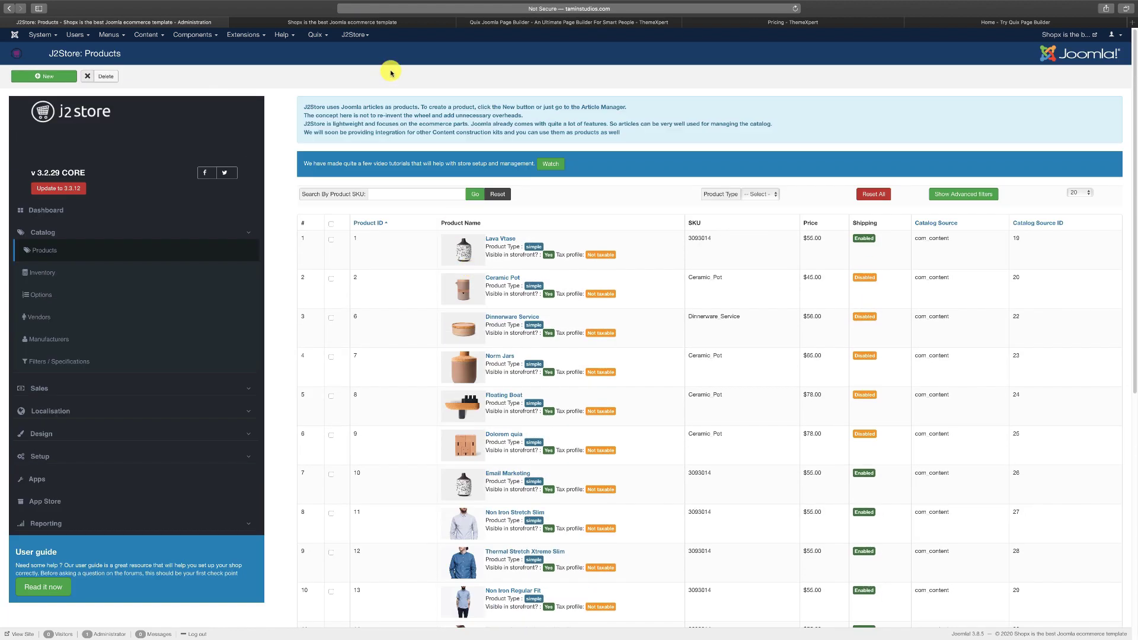
- Compare the storefront's product gallery and Hot Products section with the J2Store product list
click(401, 24)
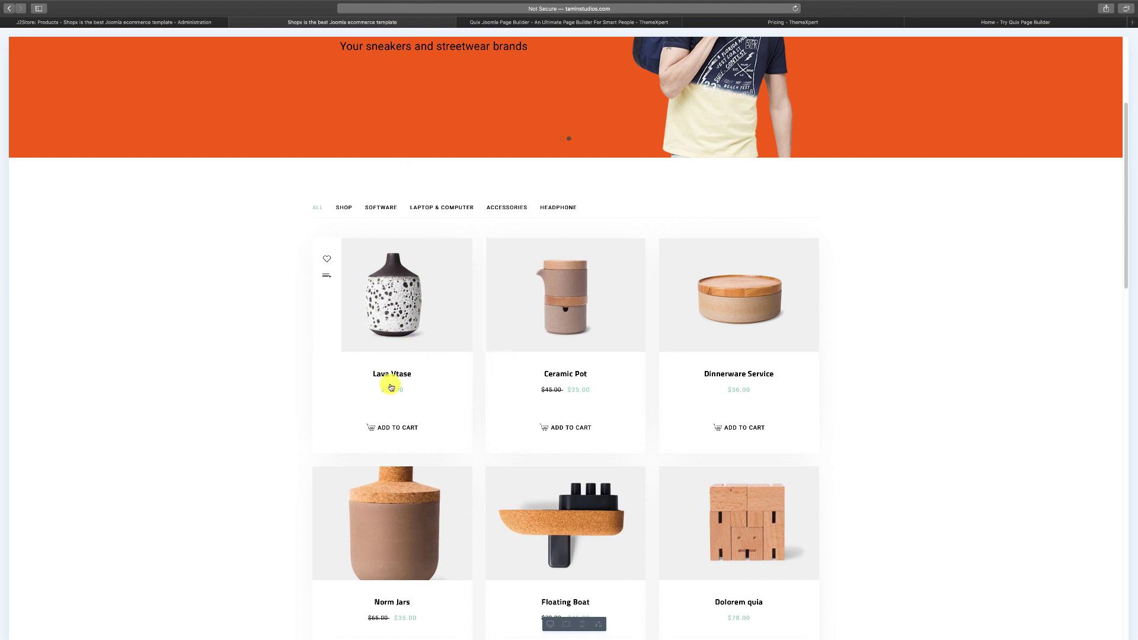
click(184, 24)
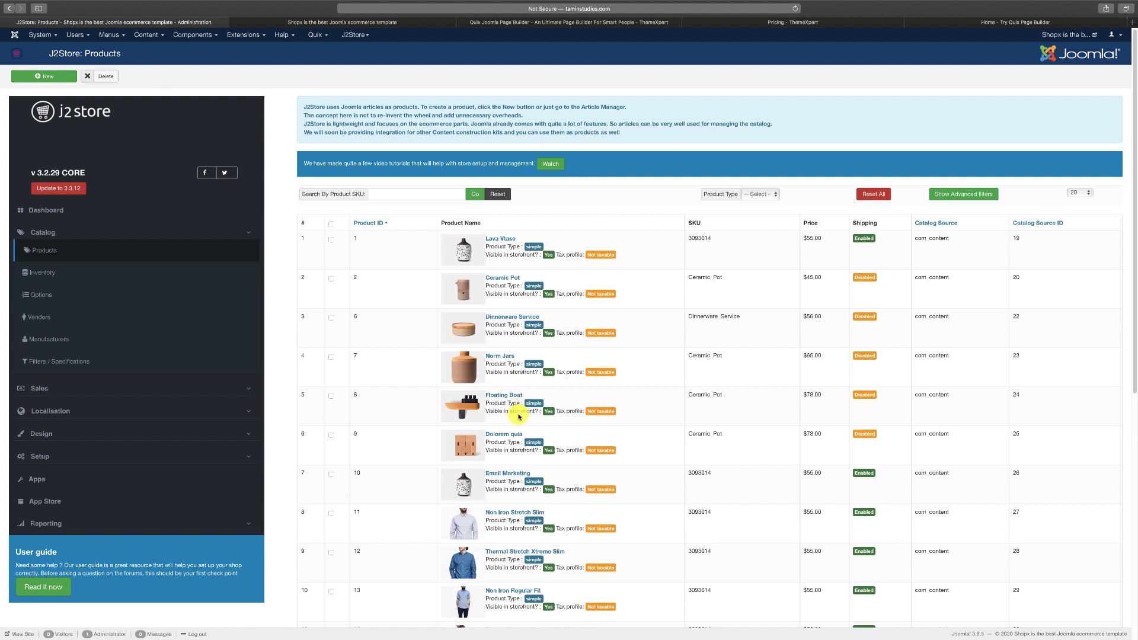
scroll(515, 409, down, 3)
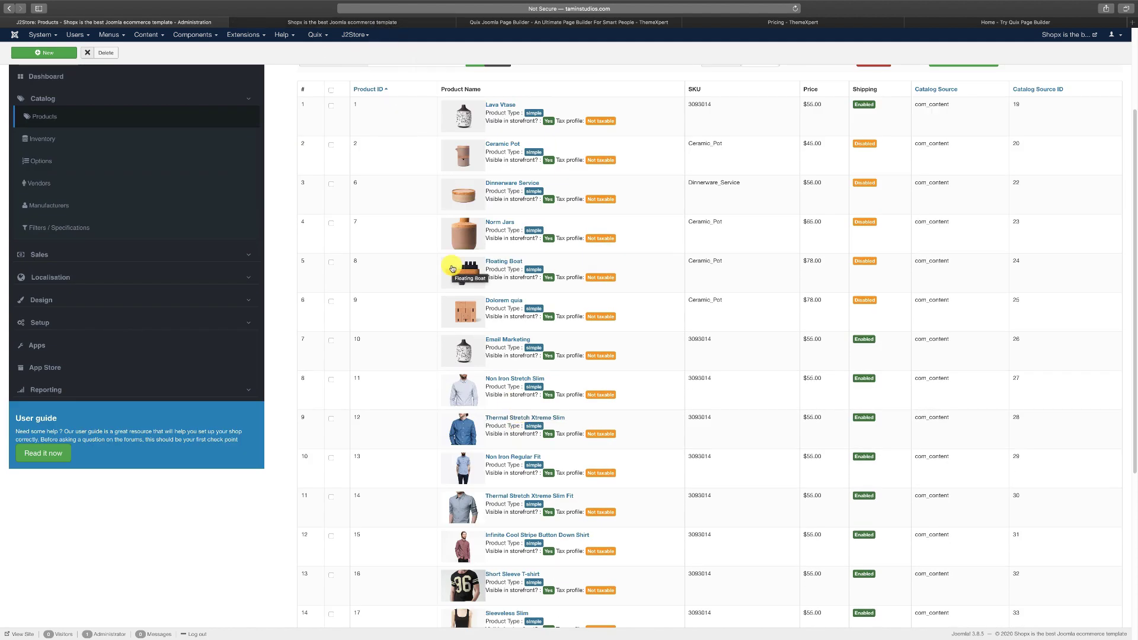
click(400, 22)
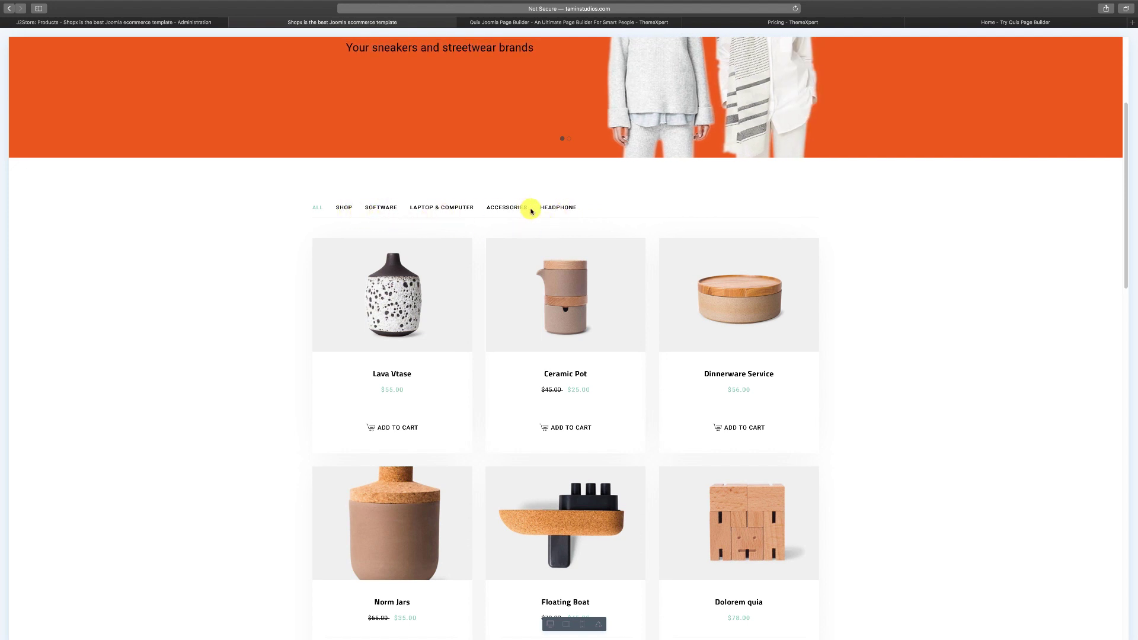
scroll(567, 212, down, 15)
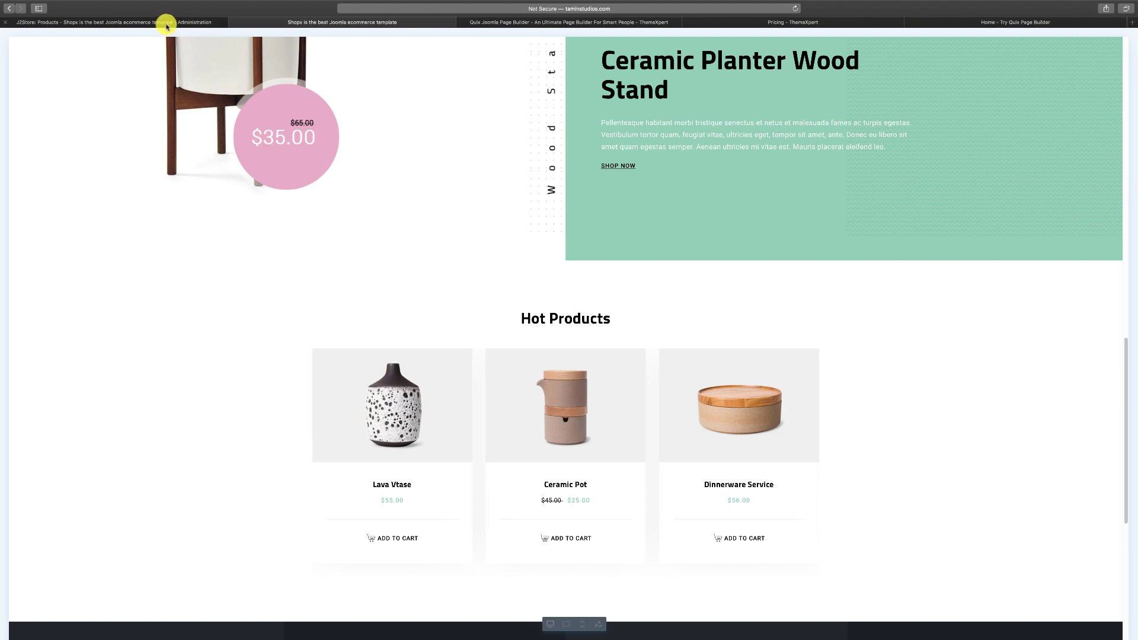
- Look through the J2Store product list once more and open the Quix pages list
click(167, 24)
scroll(376, 261, down, 8)
scroll(276, 124, up, 8)
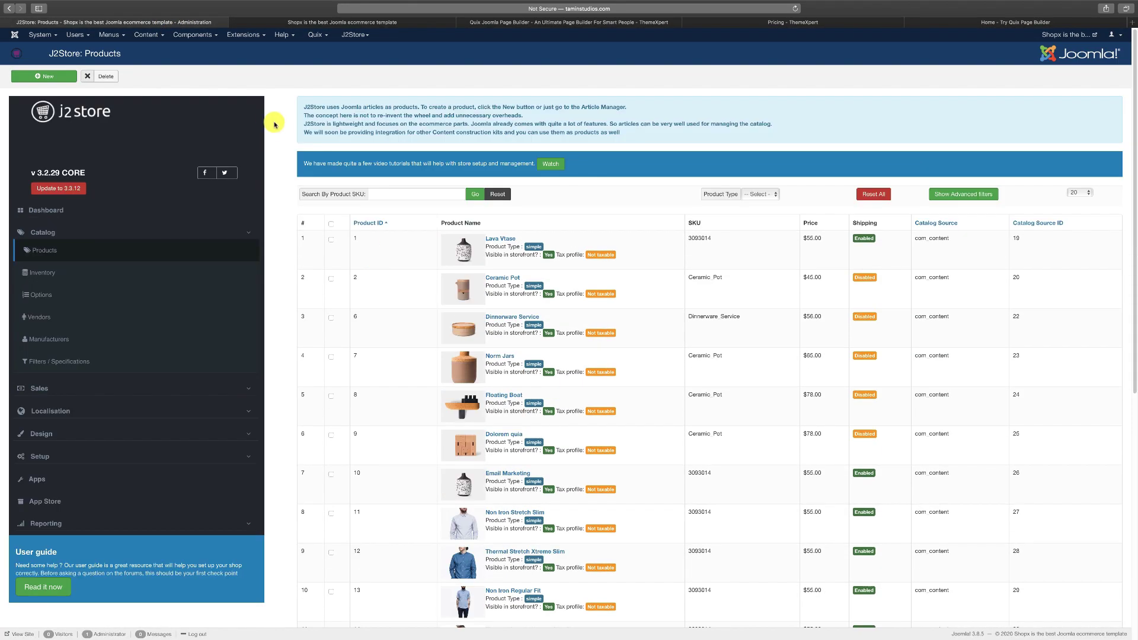
click(320, 35)
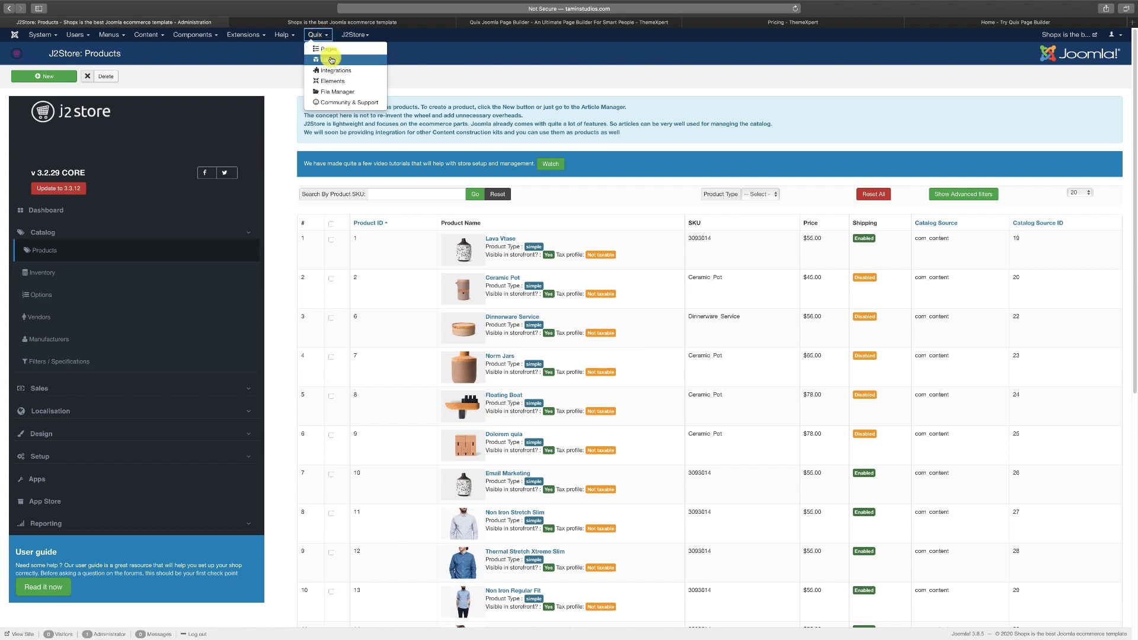
click(333, 51)
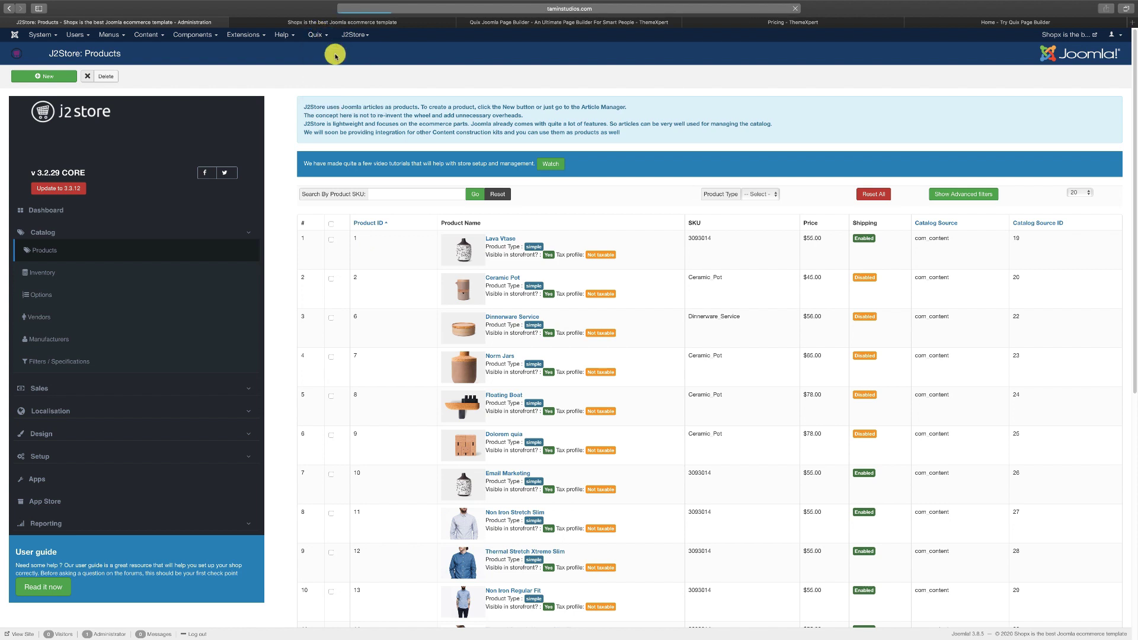
- Examine the top of the storefront home page and ThemeXpert's pricing plans before returning to the Quix pages list
key(ctrl+Tab)
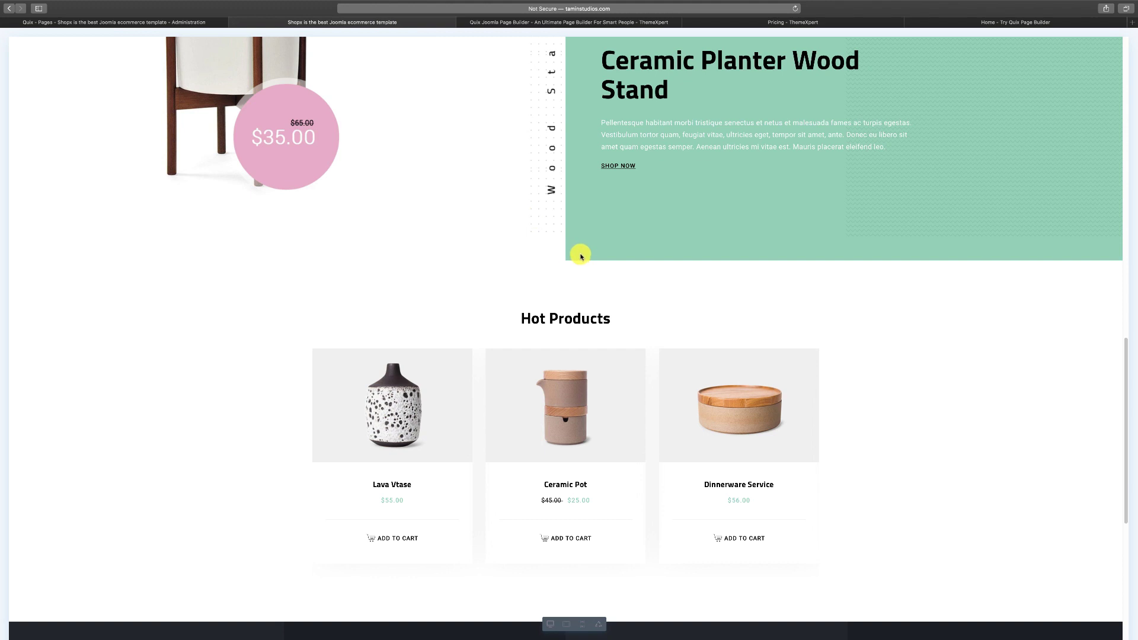
scroll(563, 241, up, 10)
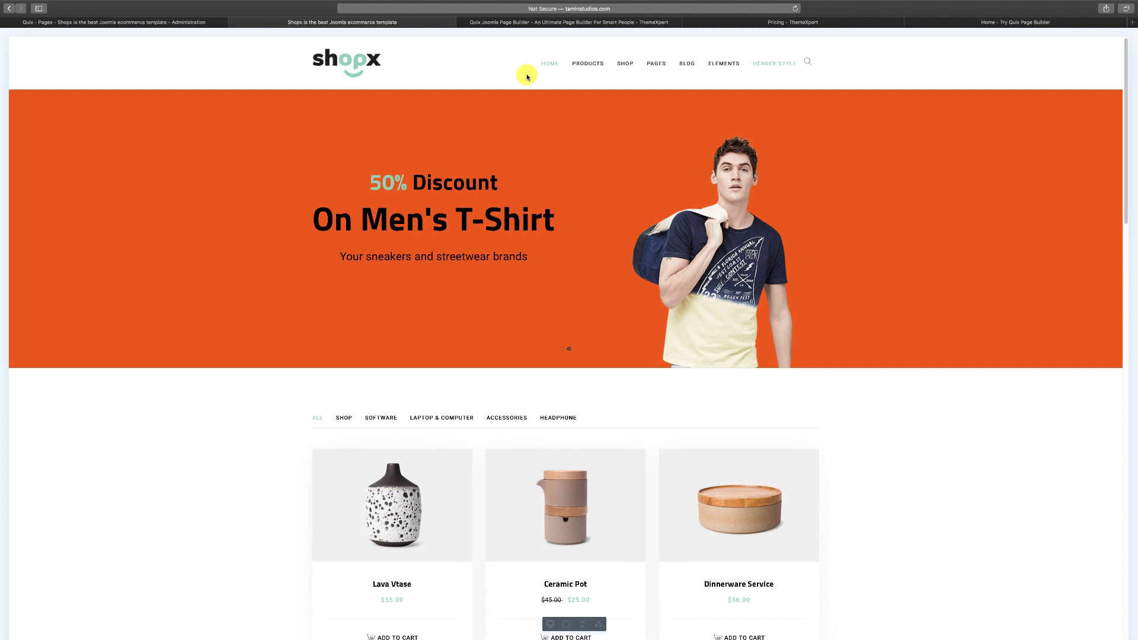
click(752, 23)
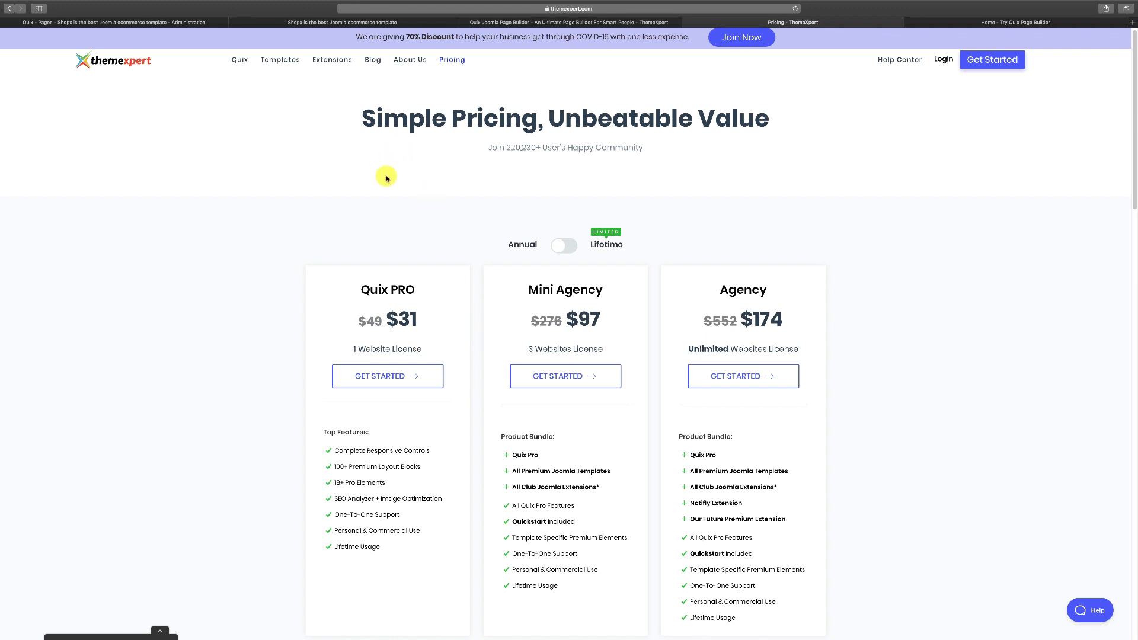
click(175, 23)
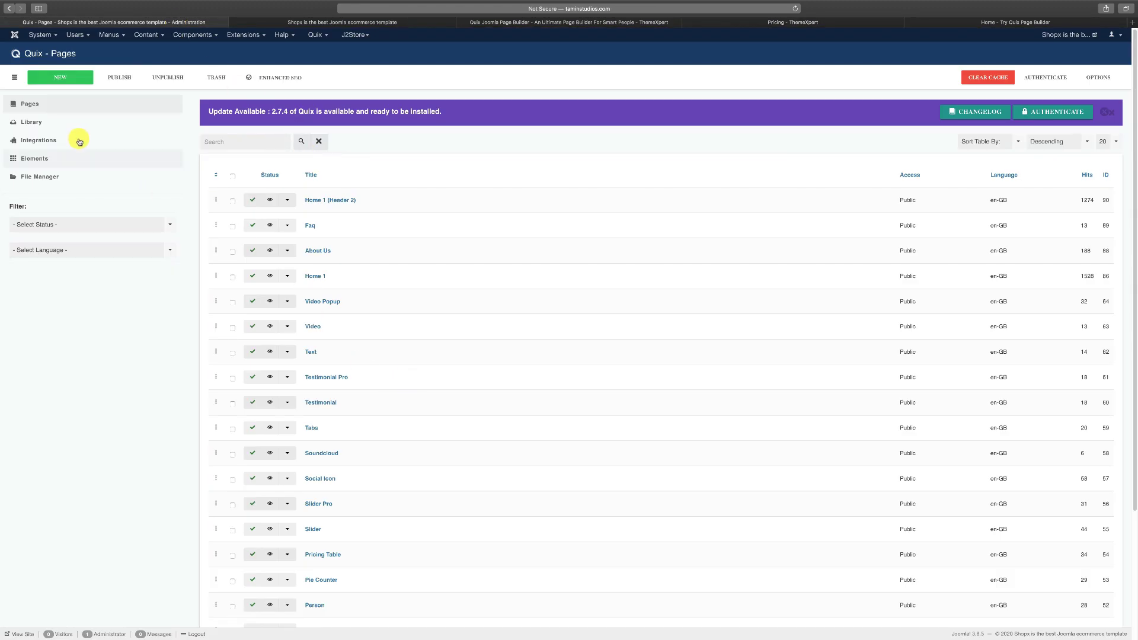